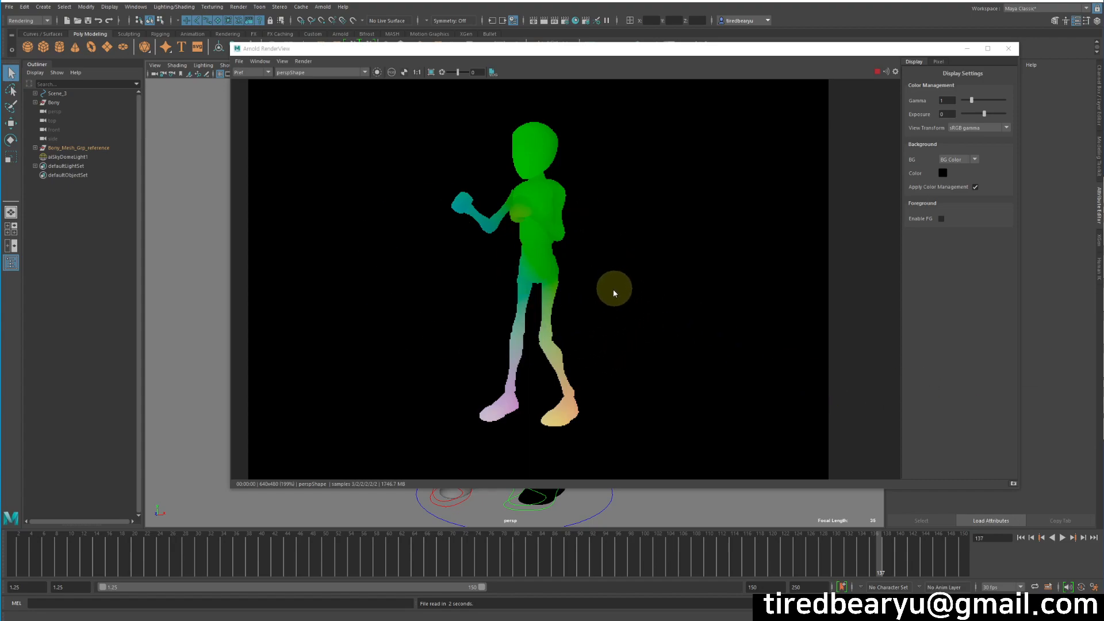
# Step the timeline from frame 134 up to 150 to watch the character's Pref render update.
pyautogui.click(860, 562)
pyautogui.click(874, 562)
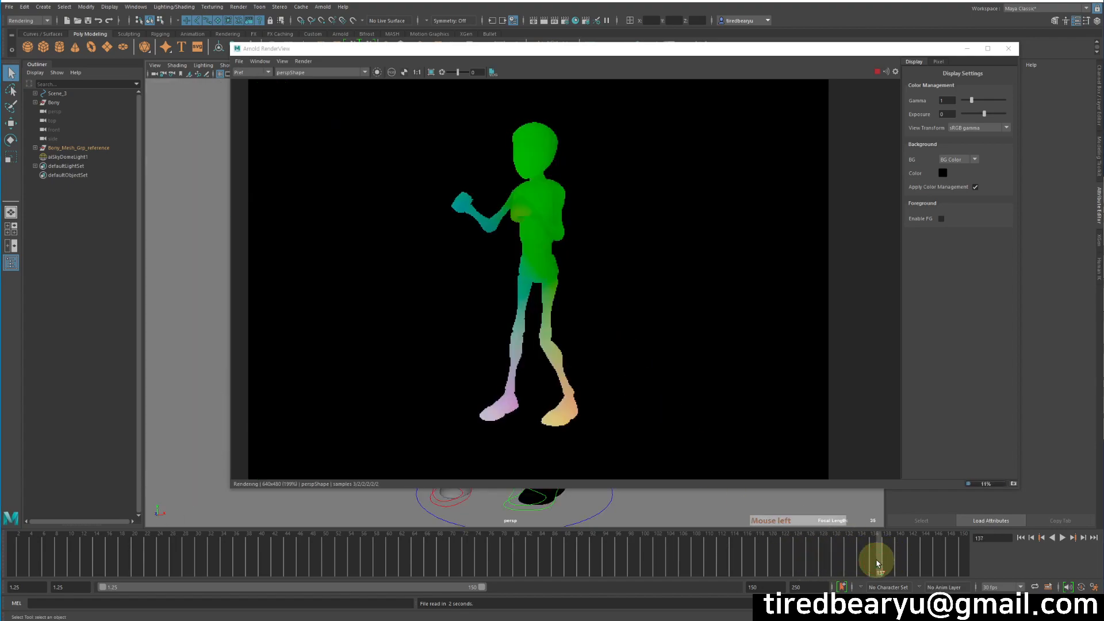
pyautogui.click(905, 567)
pyautogui.click(949, 560)
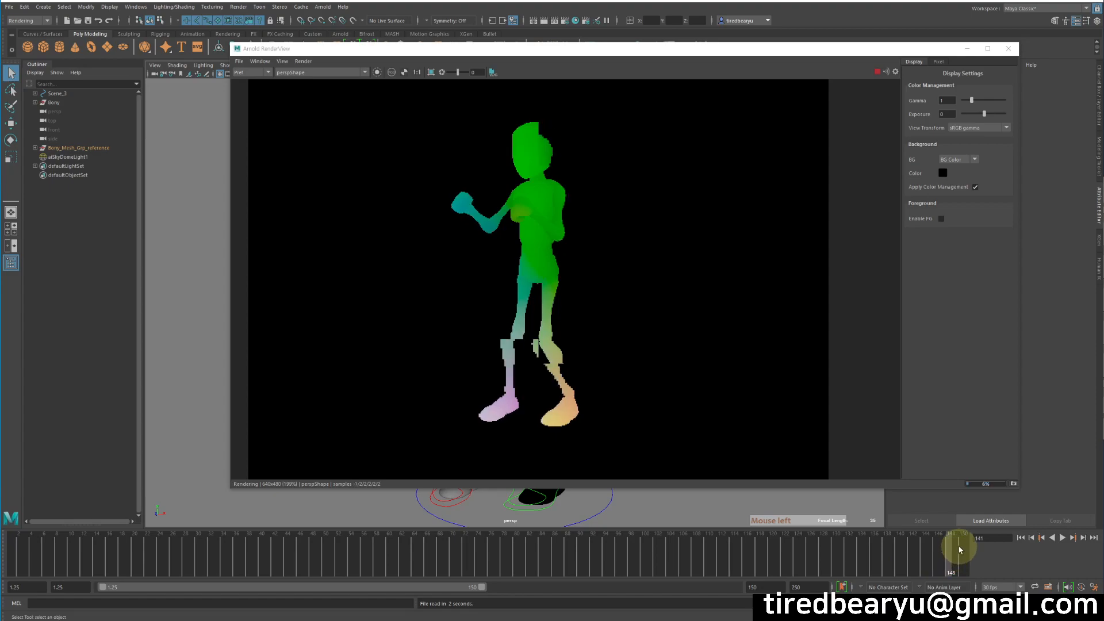
pyautogui.click(964, 554)
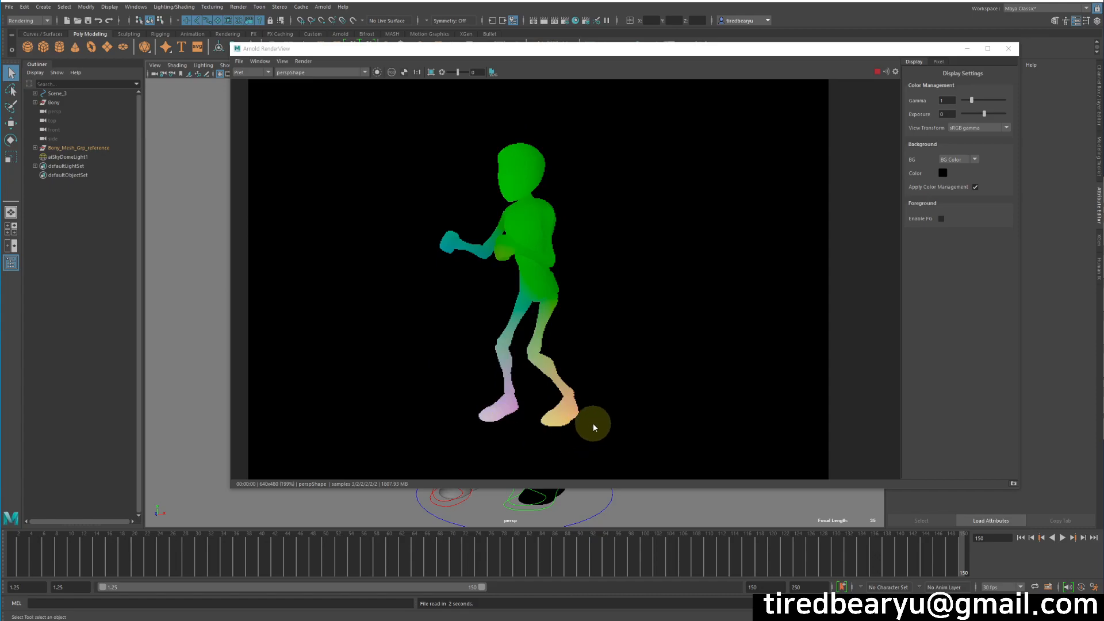
# Close the render window and start a new scene without saving the old one.
pyautogui.click(1009, 51)
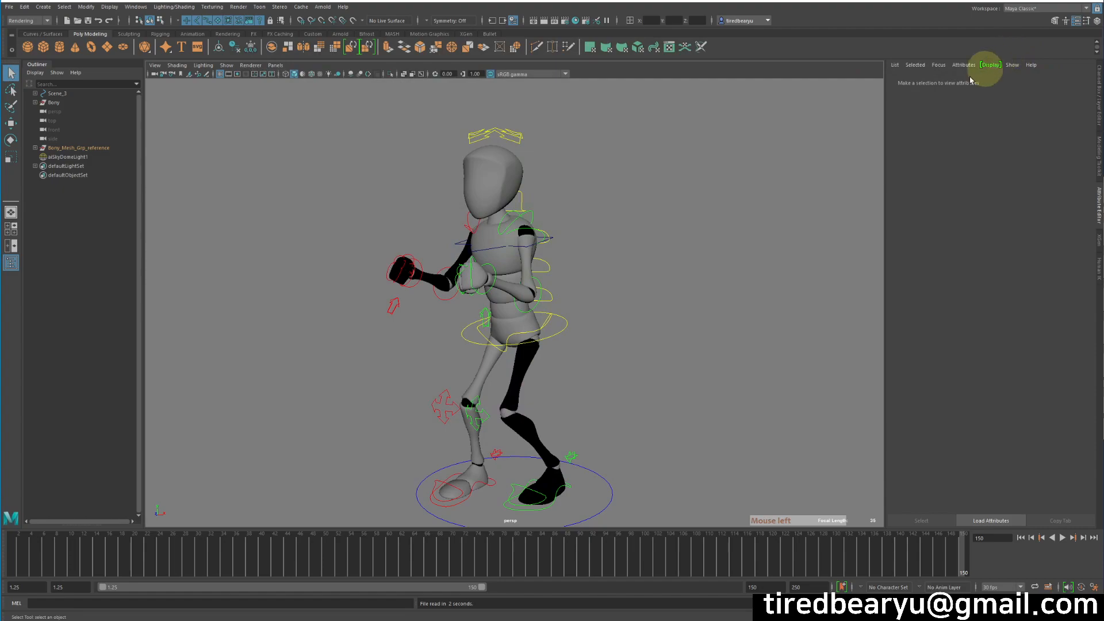
pyautogui.click(786, 173)
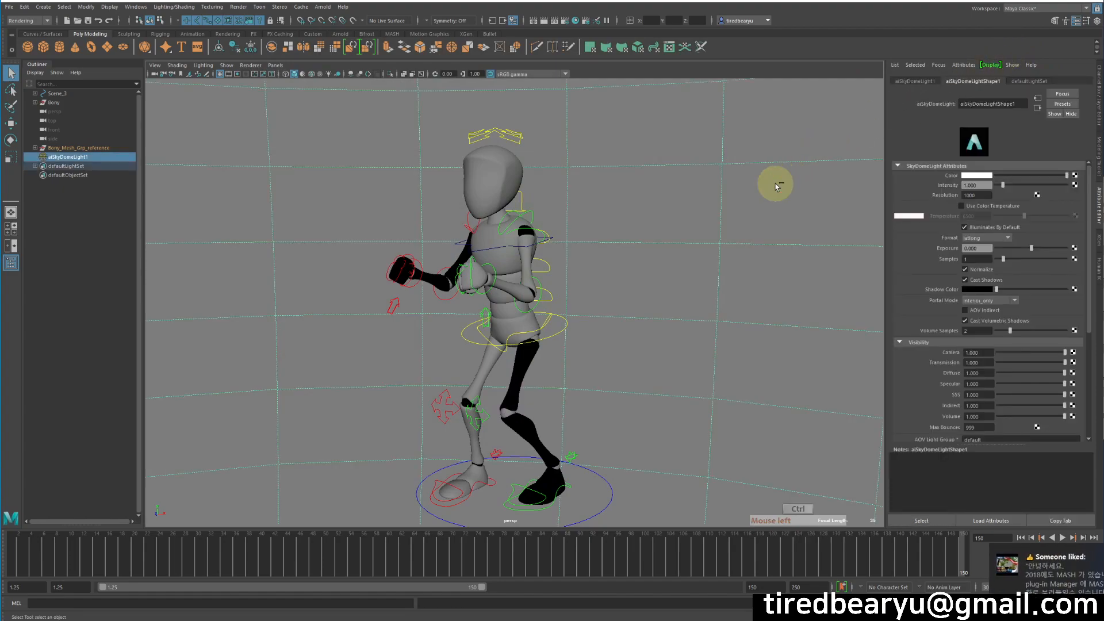
pyautogui.hotkey('ctrl', 'n')
pyautogui.press('n')
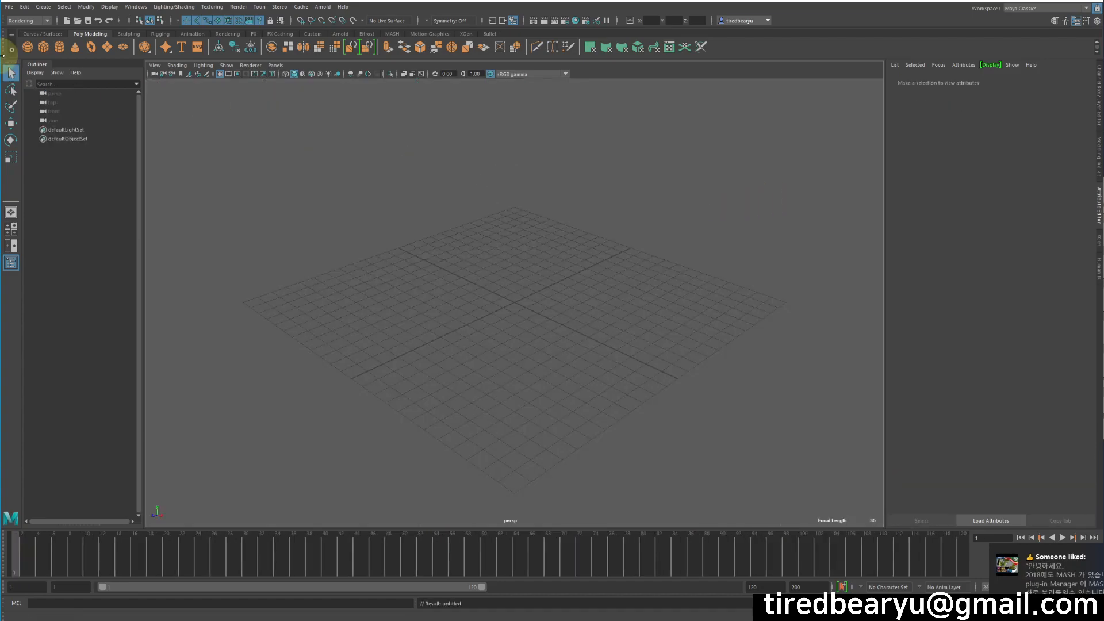
# Create a polygon sphere, frame it in the viewport, and render it with Arnold.
pyautogui.click(30, 47)
pyautogui.keyDown('alt'); pyautogui.moveTo(552, 328); pyautogui.dragTo(914, 356, button='right'); pyautogui.keyUp('alt')
pyautogui.keyDown('alt'); pyautogui.moveTo(532, 319); pyautogui.dragTo(592, 304); pyautogui.keyUp('alt')
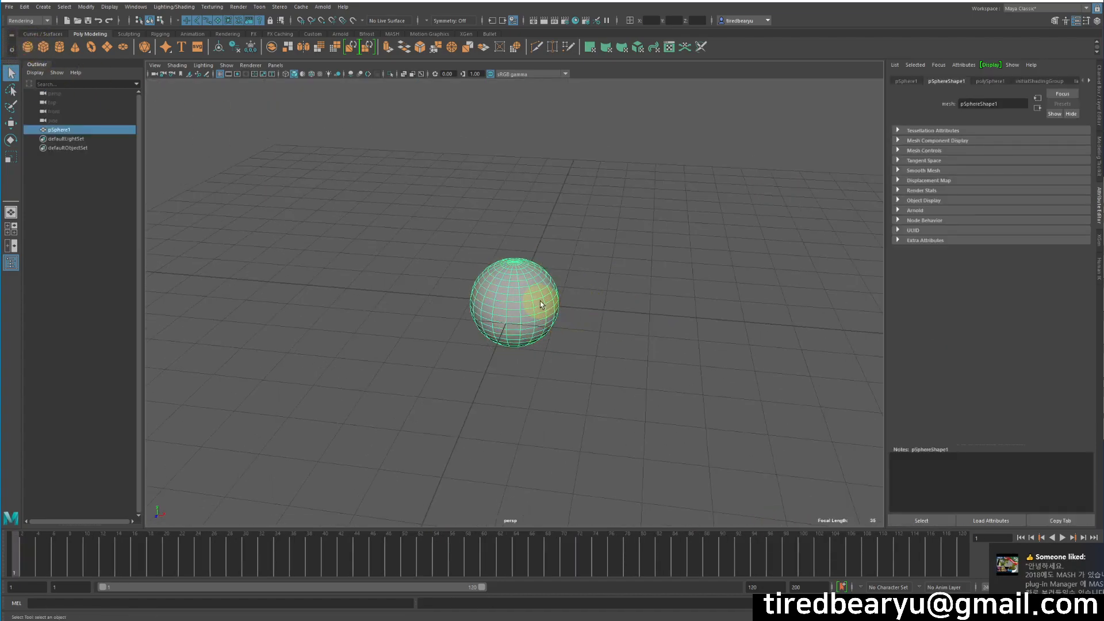
pyautogui.click(322, 7)
pyautogui.click(325, 18)
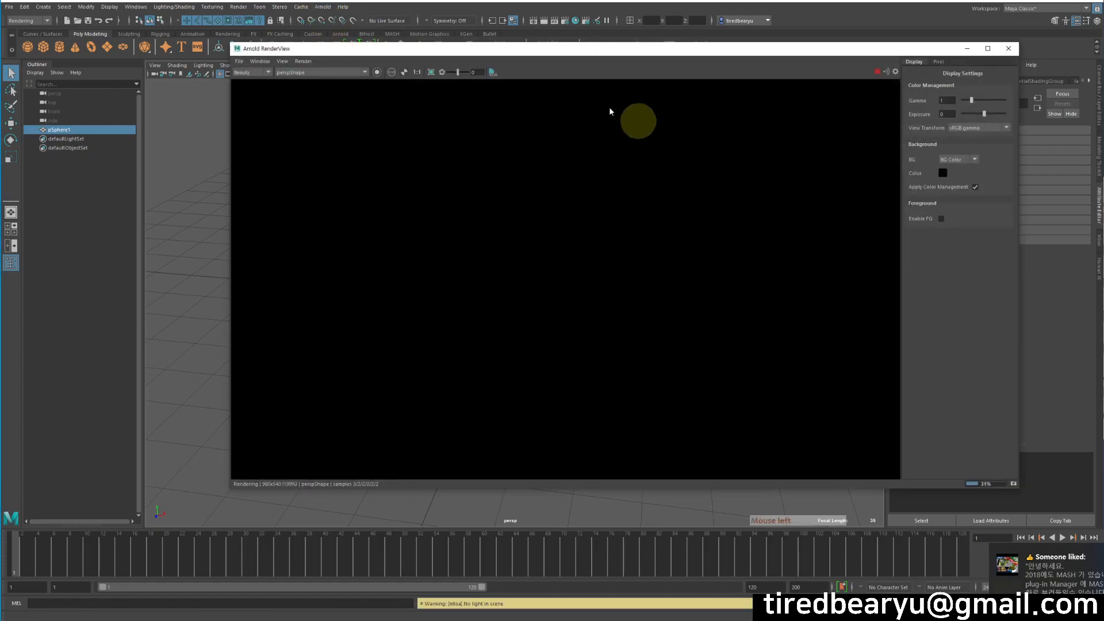
pyautogui.moveTo(415, 48); pyautogui.dragTo(661, 84)
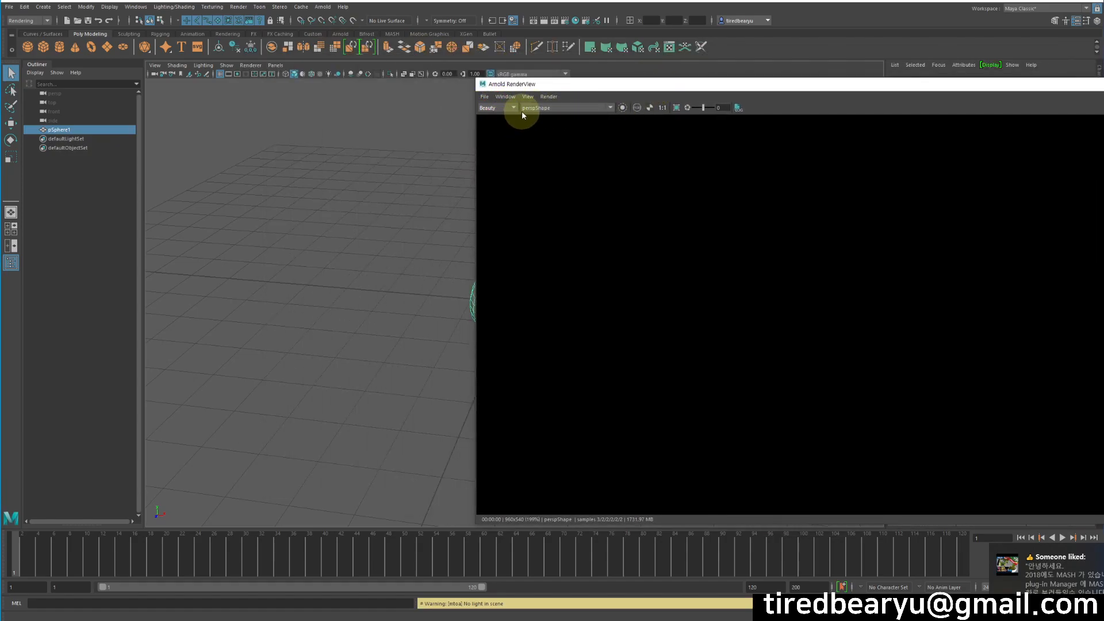
# In Render Settings' AOVs tab, move Pref from Available AOVs into the active AOVs.
pyautogui.click(565, 24)
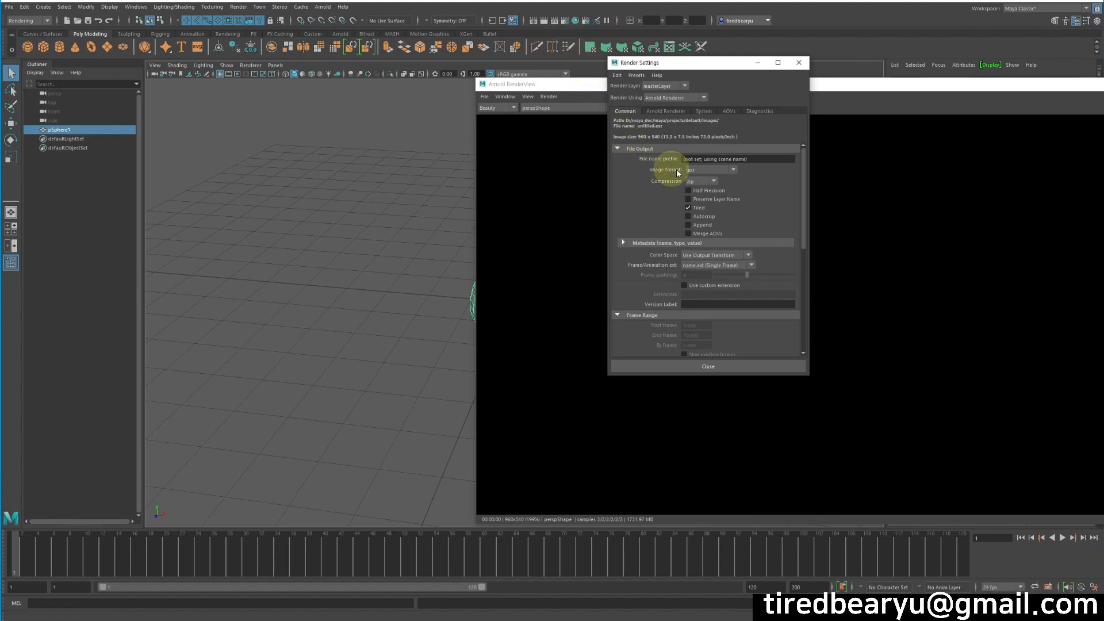
pyautogui.click(729, 111)
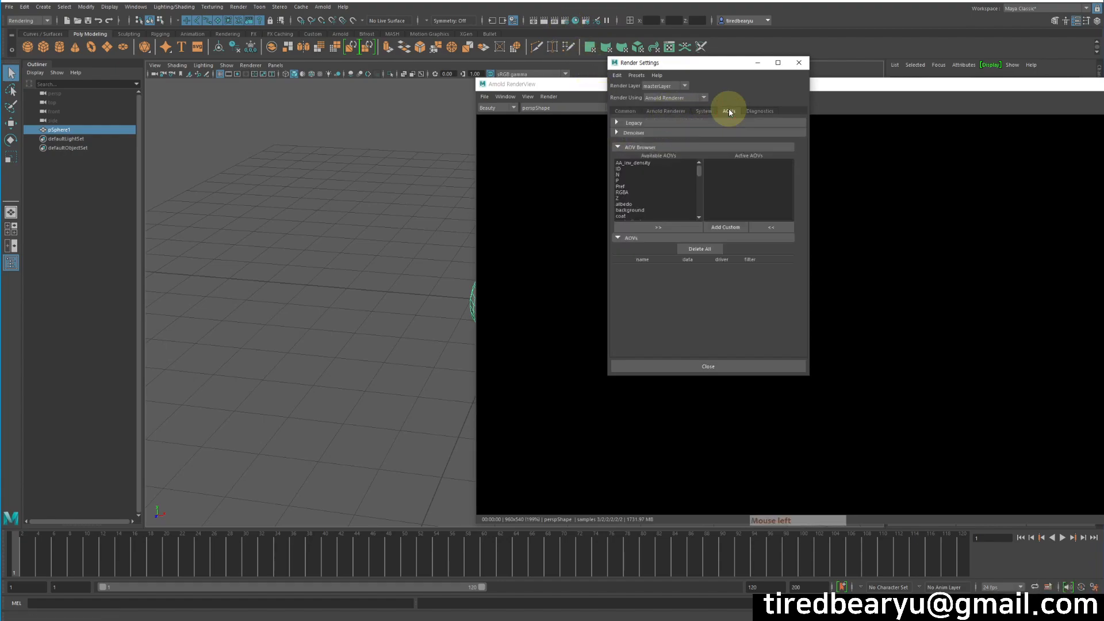
pyautogui.click(619, 186)
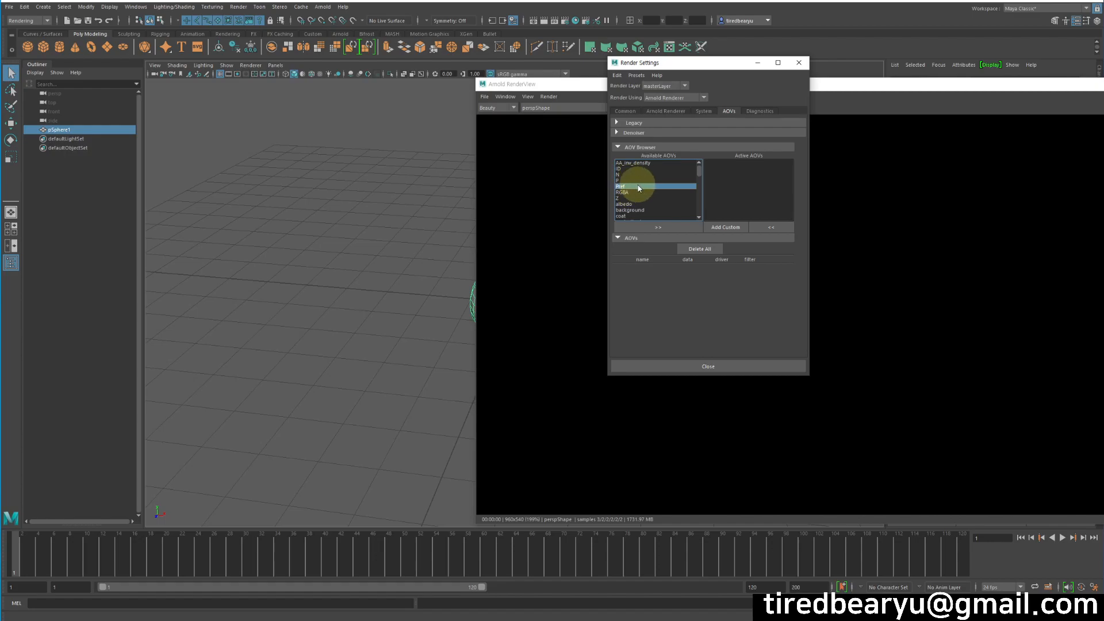
pyautogui.click(661, 226)
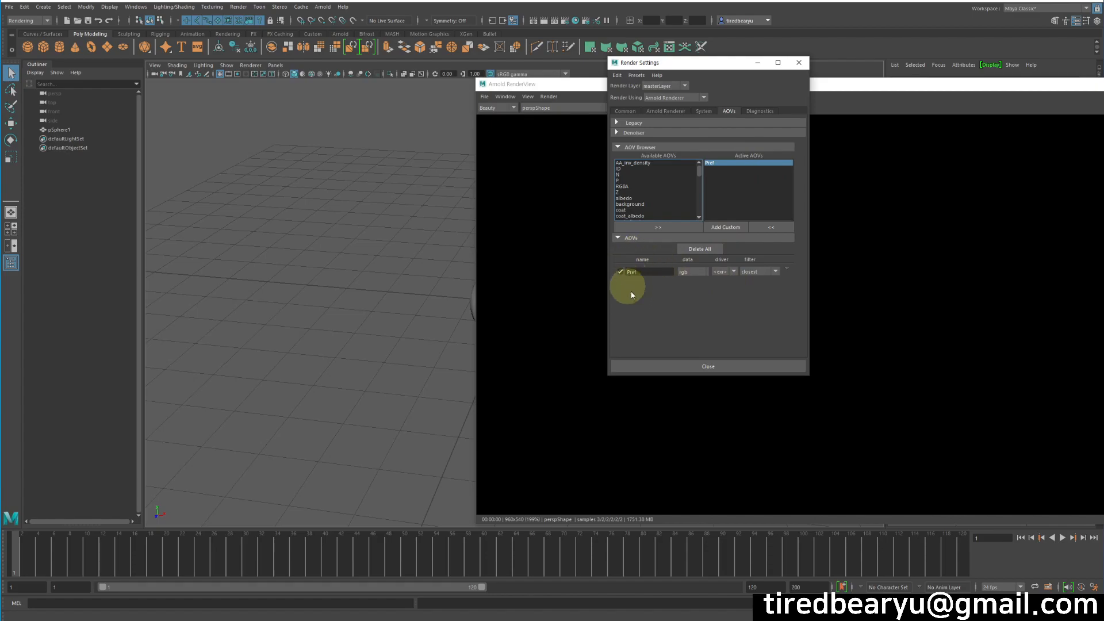
# Toggle the RenderView display between Beauty and the Pref AOV, ending on Pref.
pyautogui.click(501, 107)
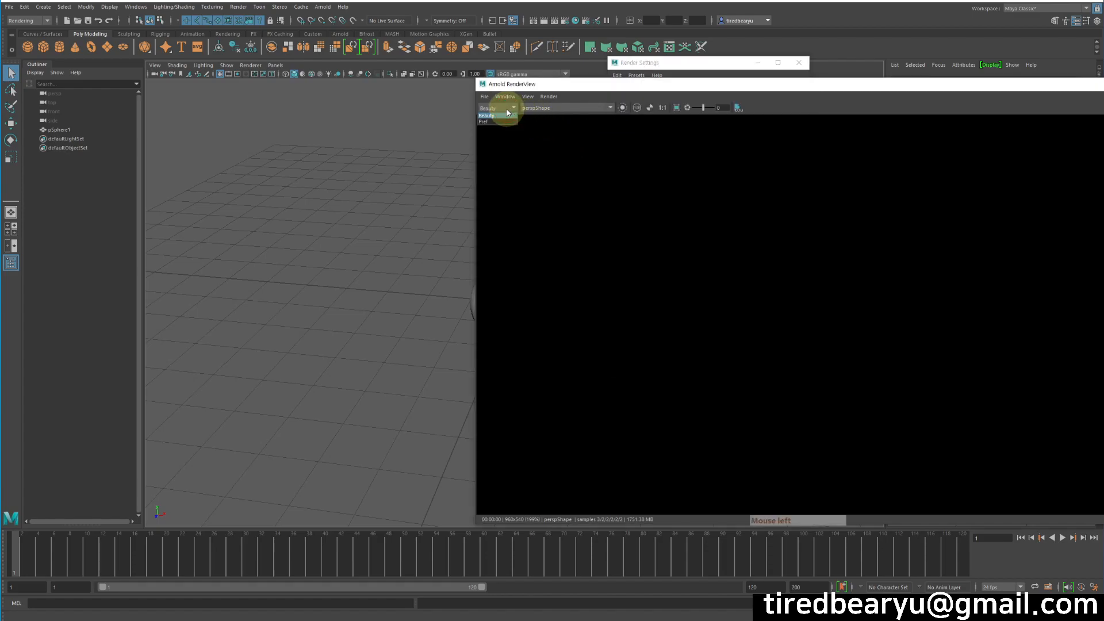
pyautogui.click(500, 122)
pyautogui.moveTo(563, 91); pyautogui.dragTo(534, 70)
pyautogui.click(467, 89)
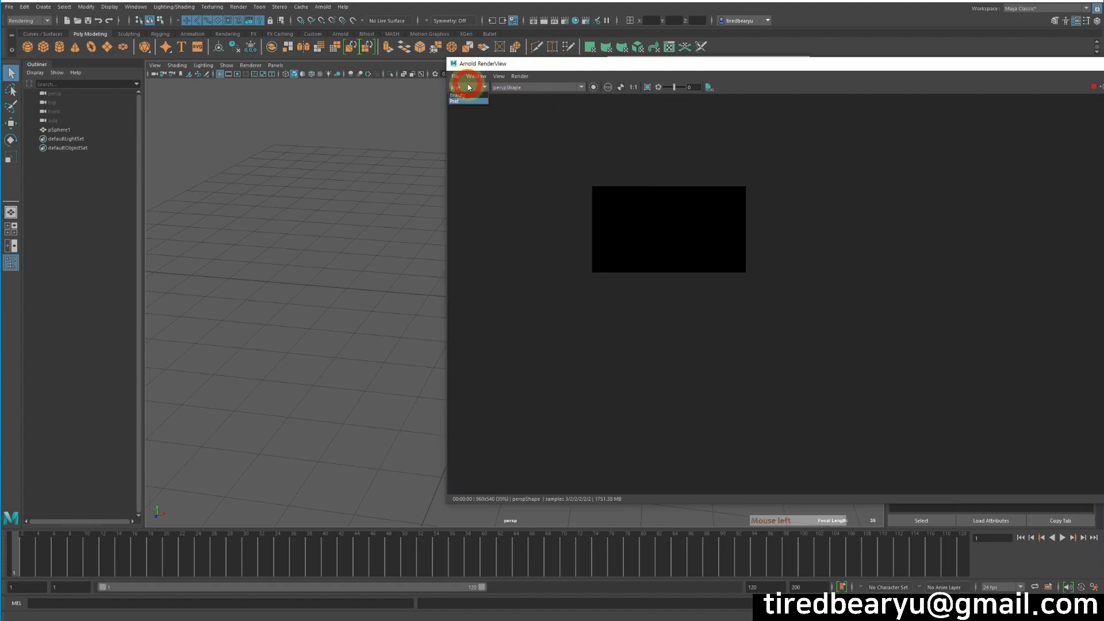
pyautogui.click(468, 96)
pyautogui.moveTo(602, 65); pyautogui.dragTo(665, 78)
pyautogui.click(529, 104)
pyautogui.click(514, 122)
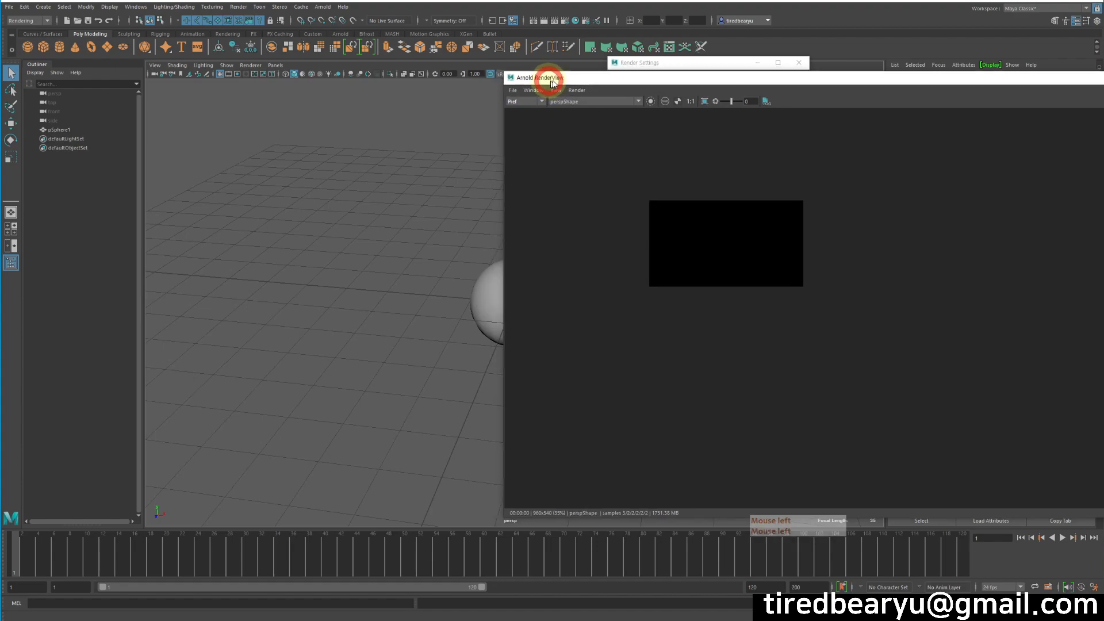
pyautogui.moveTo(544, 78); pyautogui.dragTo(663, 81)
# Add an Arnold sky dome light and view the render in the Beauty pass.
pyautogui.click(322, 6)
pyautogui.moveTo(339, 52)
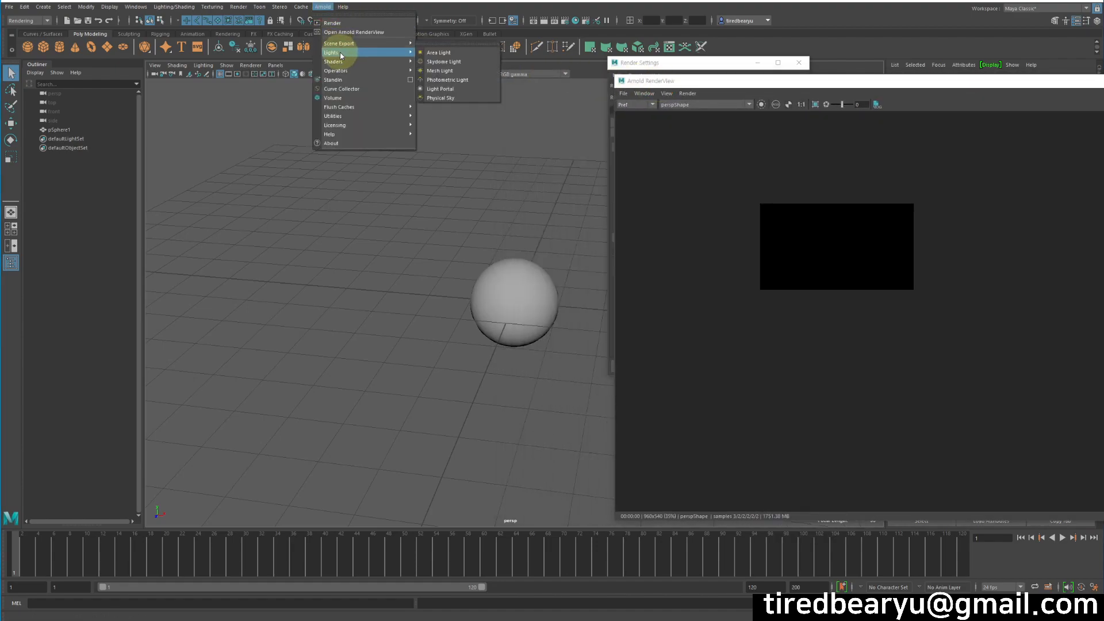
pyautogui.click(440, 62)
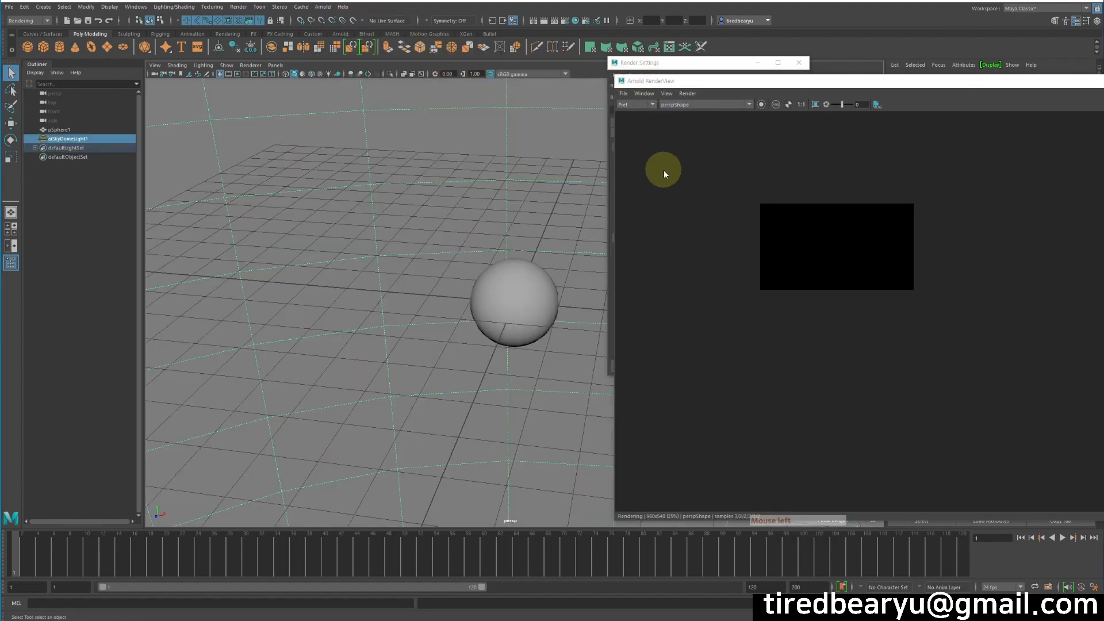
pyautogui.click(638, 108)
pyautogui.click(632, 113)
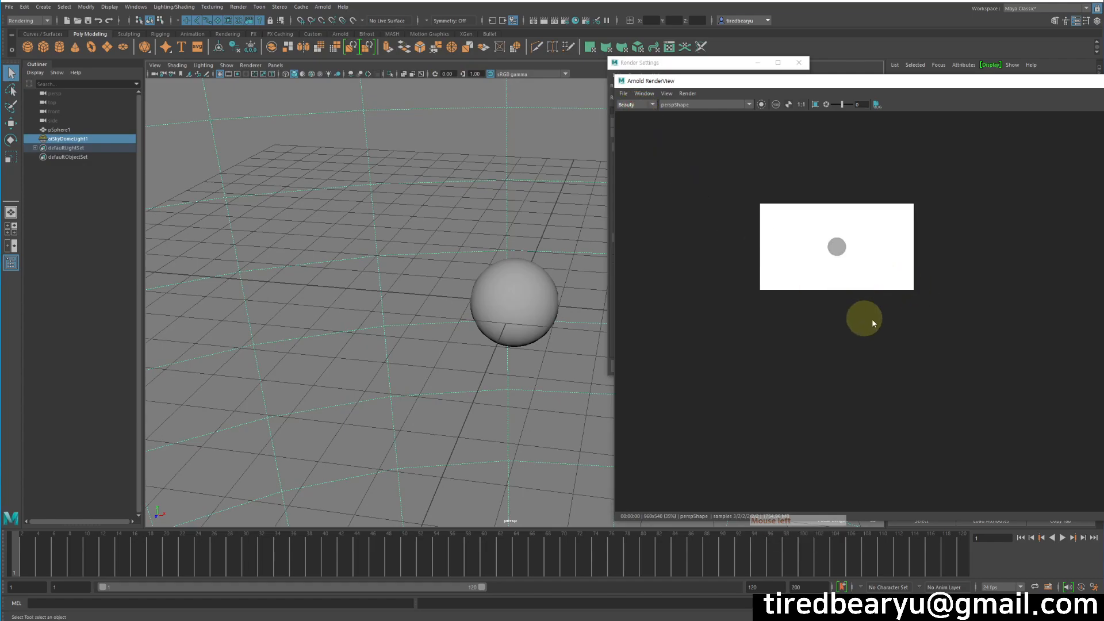
pyautogui.moveTo(938, 82); pyautogui.dragTo(905, 51)
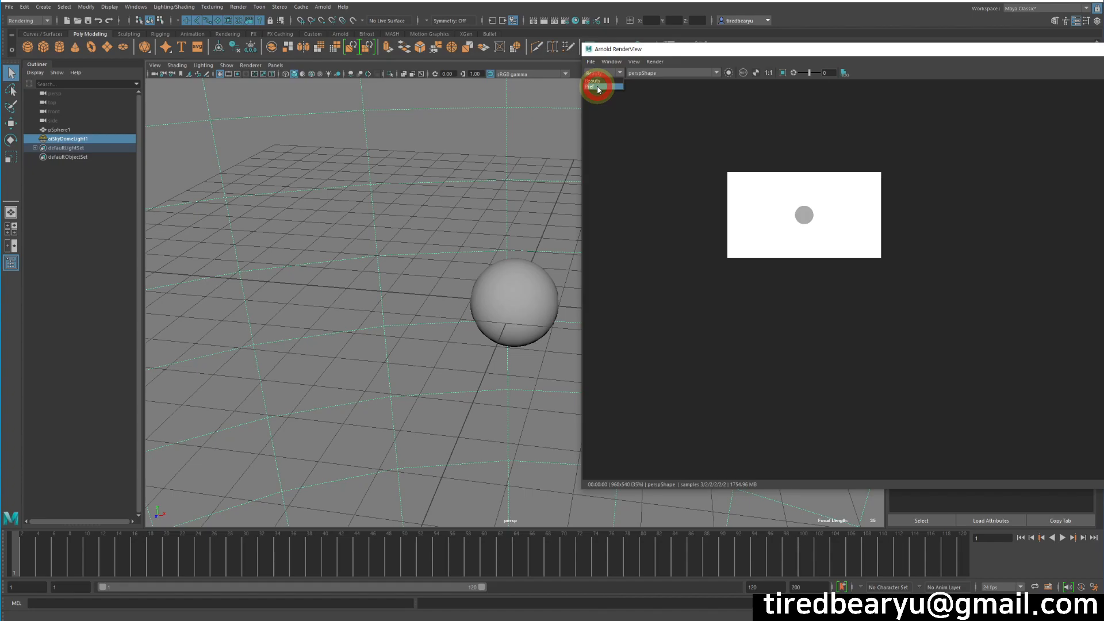
# Inspect the Pref AOV render up close, then select the sphere in the viewport.
pyautogui.click(598, 87)
pyautogui.scroll(3, 831, 250)
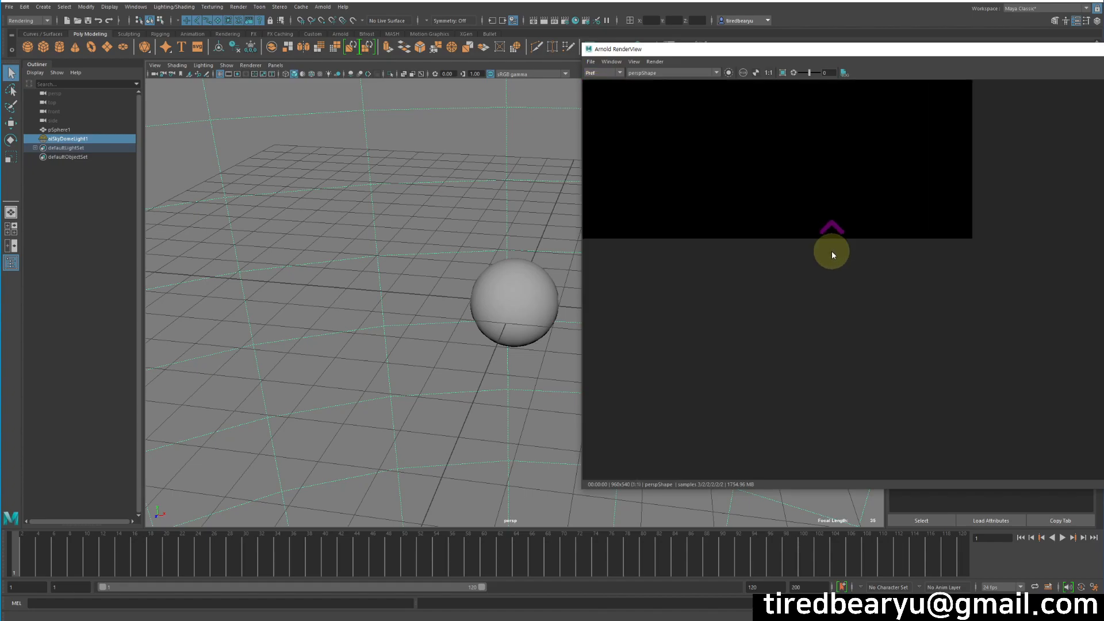
pyautogui.moveTo(786, 222); pyautogui.dragTo(990, 290, button='middle')
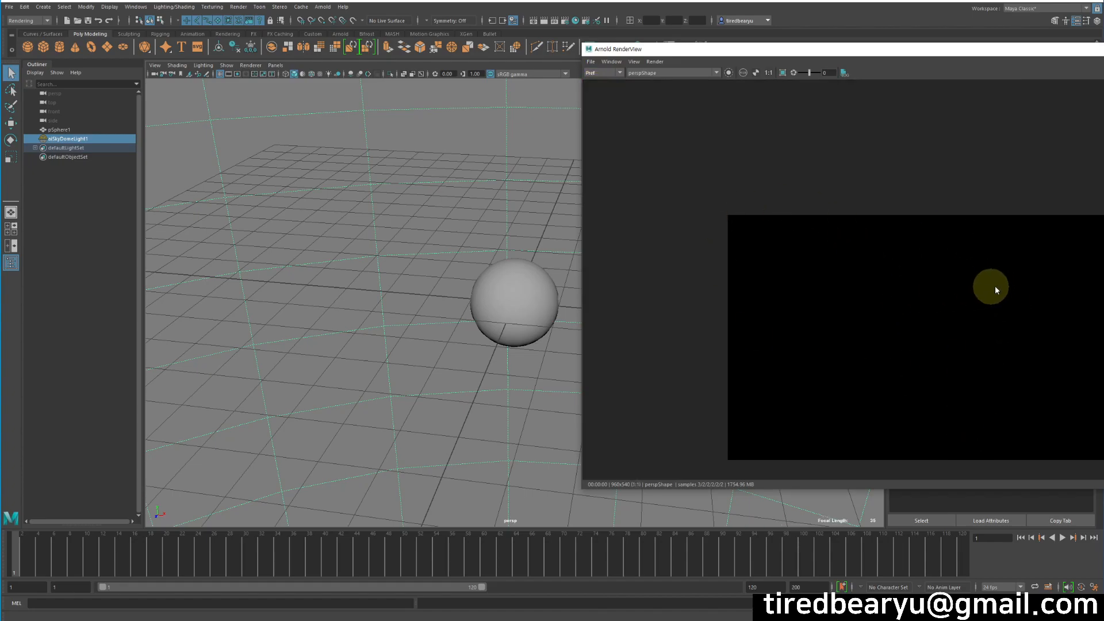
pyautogui.click(470, 336)
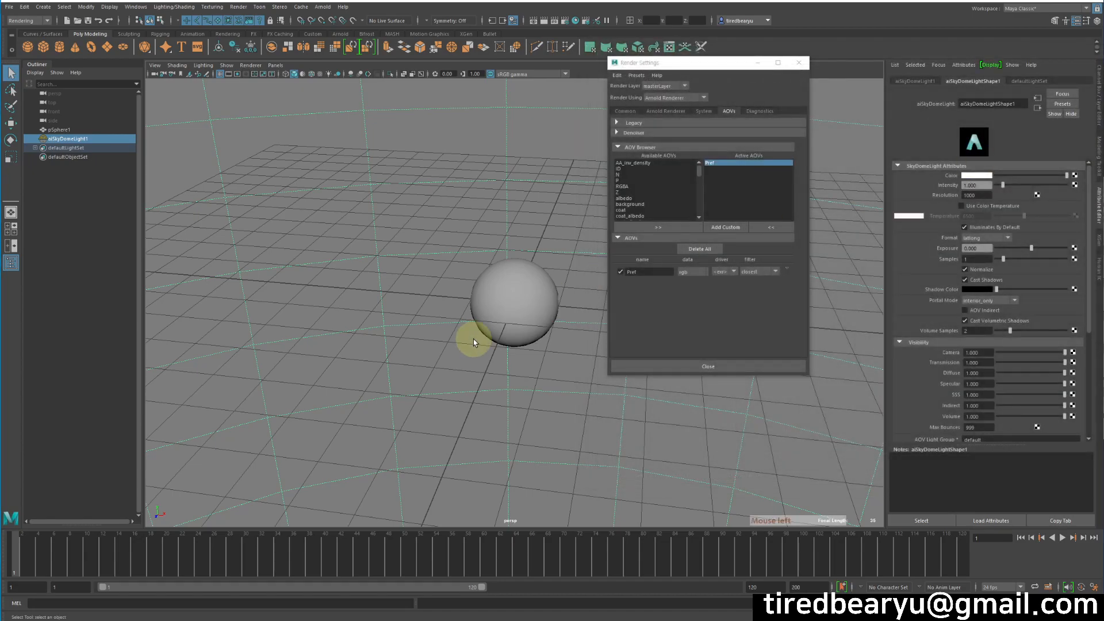
pyautogui.click(490, 299)
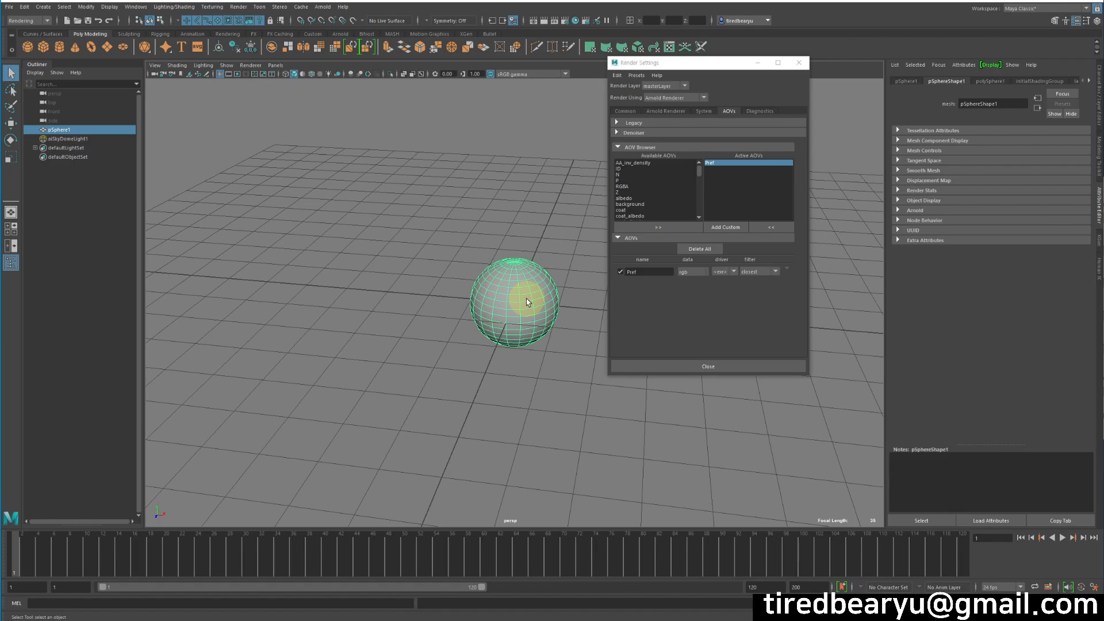
# Re-render the scene with Arnold in the Beauty pass and reselect the sphere.
pyautogui.click(322, 7)
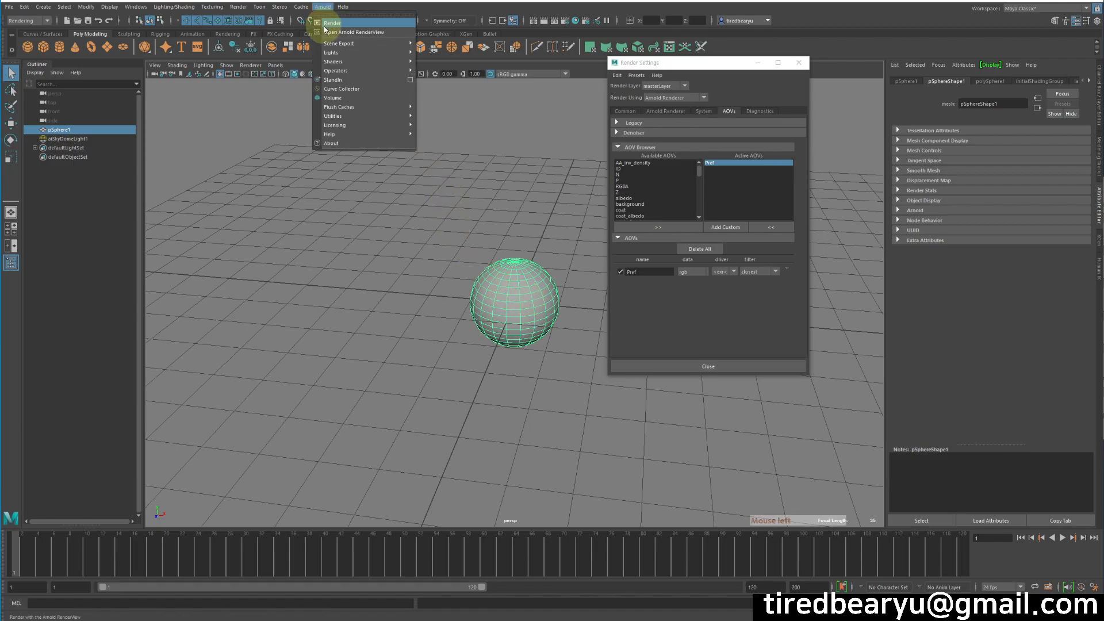
pyautogui.click(327, 23)
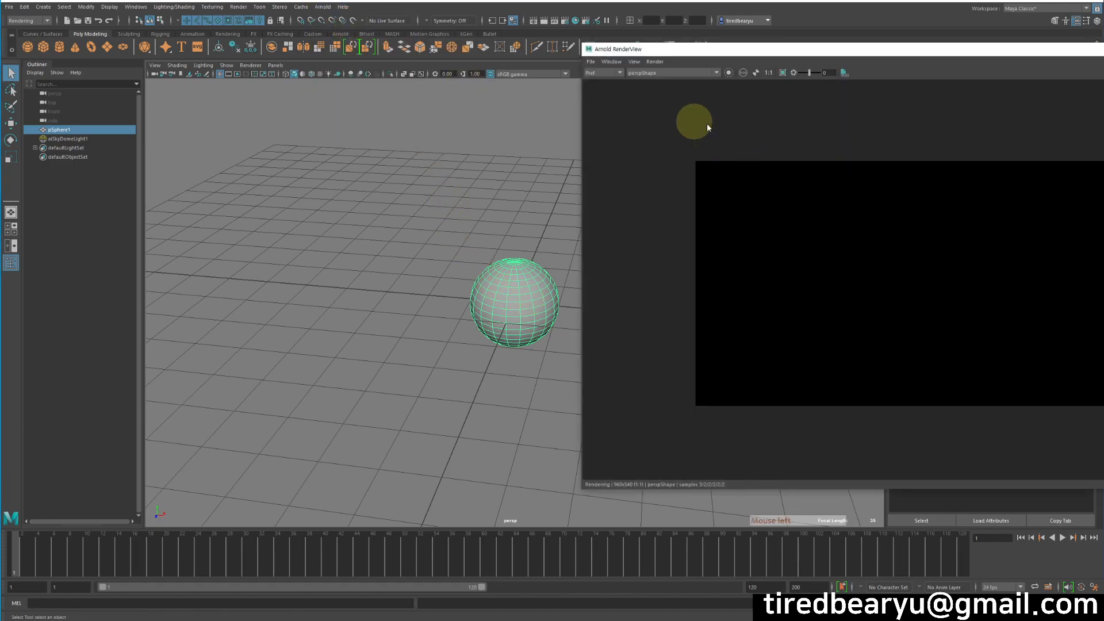
pyautogui.click(603, 73)
pyautogui.click(606, 81)
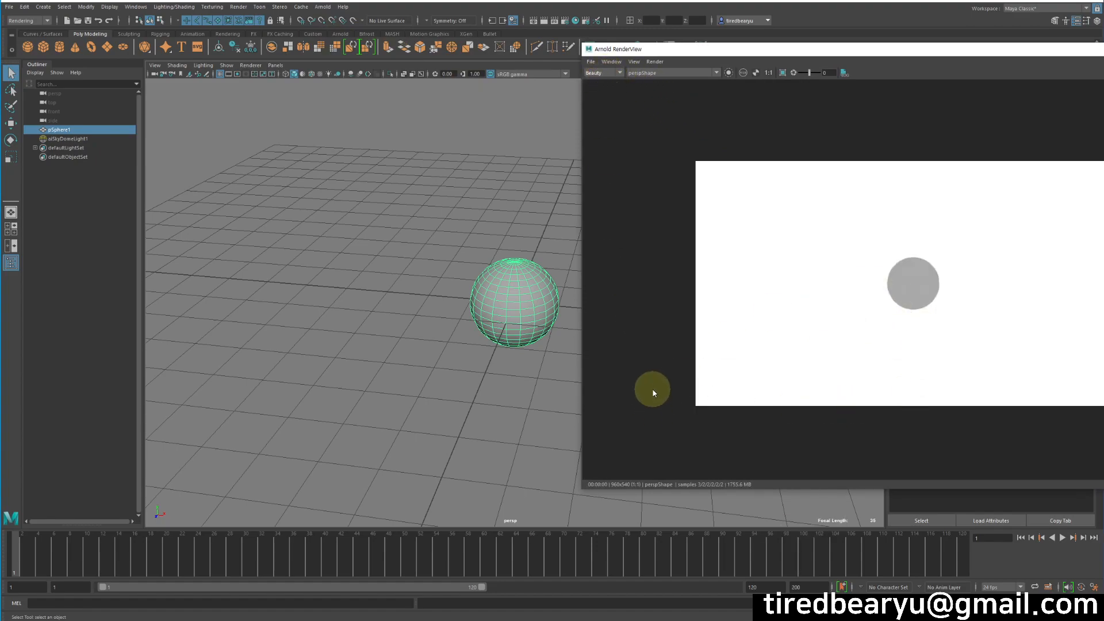
pyautogui.moveTo(628, 50); pyautogui.dragTo(753, 36)
pyautogui.click(451, 194)
pyautogui.click(504, 275)
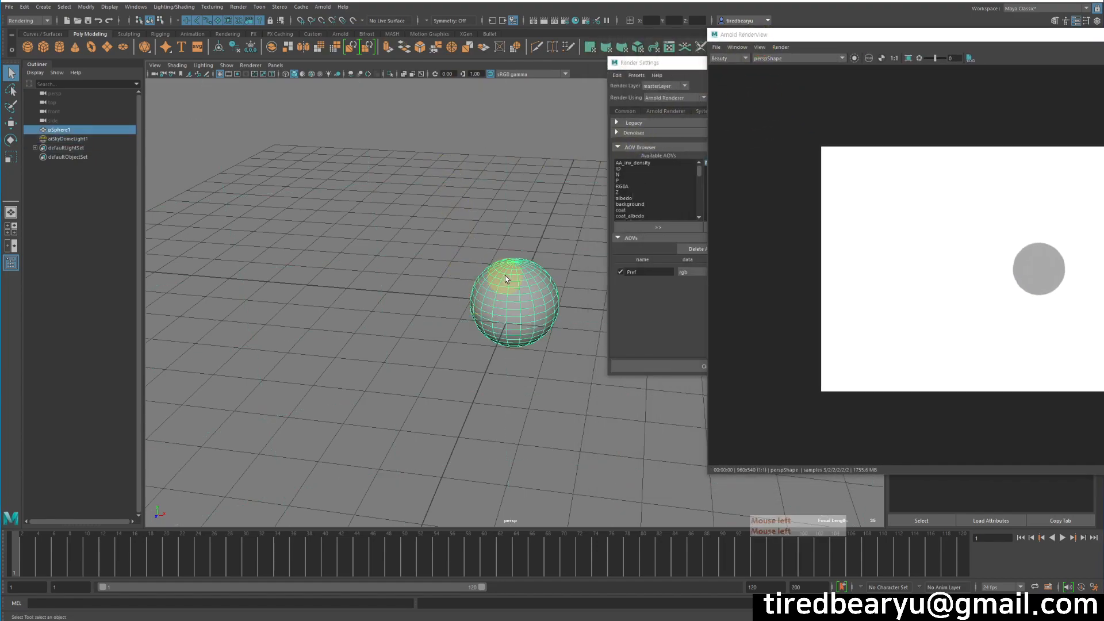
# Switch to the Rendering menu set and open the Texturing menu.
pyautogui.click(19, 21)
pyautogui.click(24, 66)
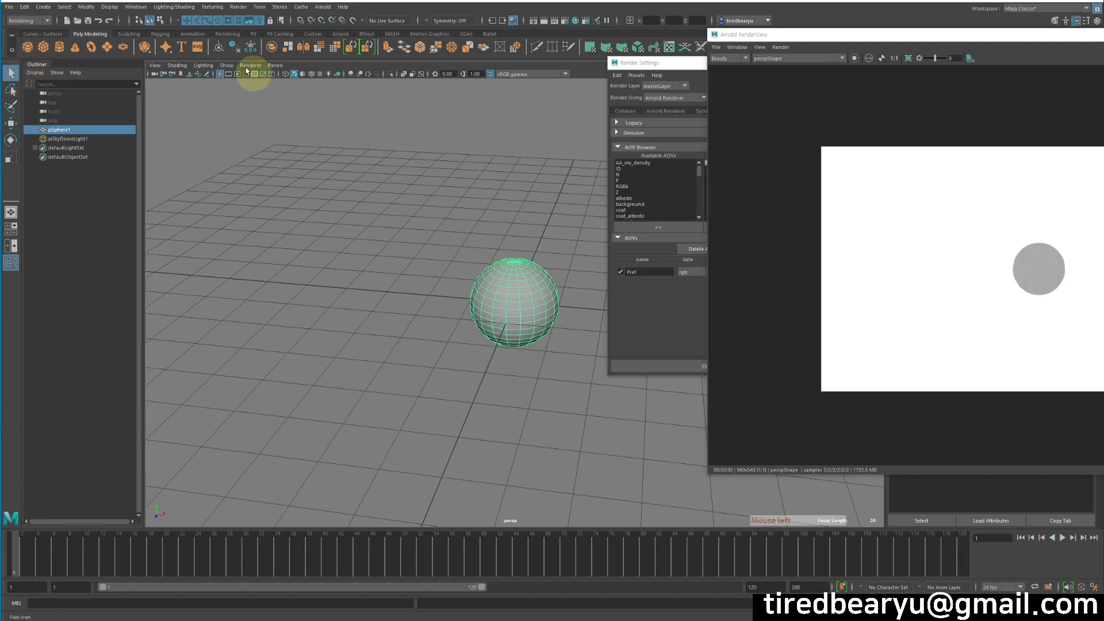
pyautogui.click(206, 8)
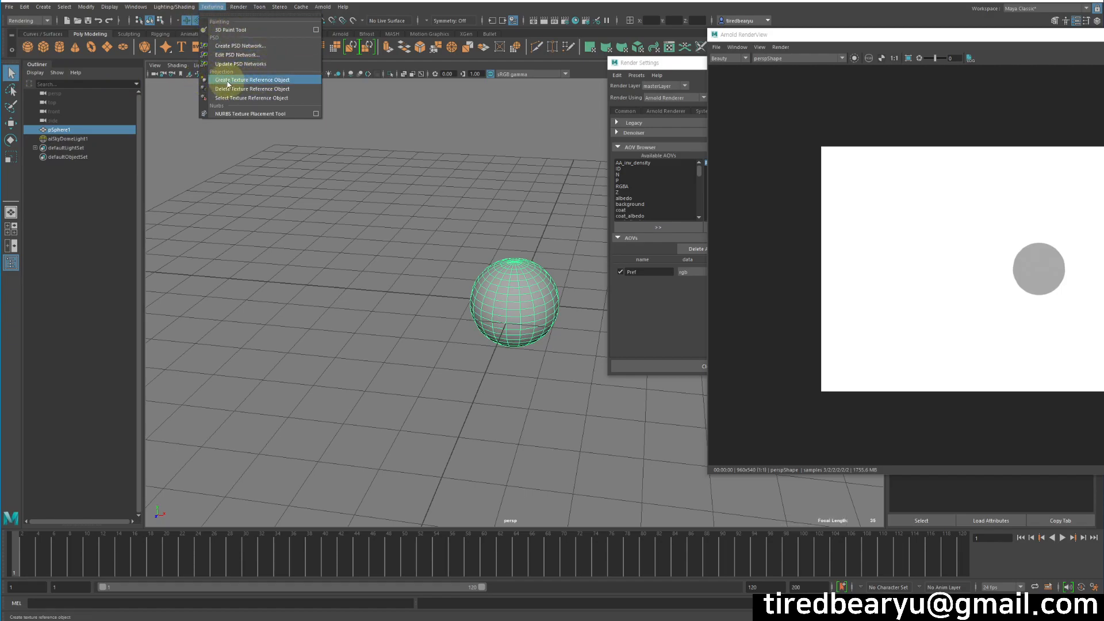
# Create the pSphere1_reference texture reference object, then reselect the original pSphere1.
pyautogui.click(289, 81)
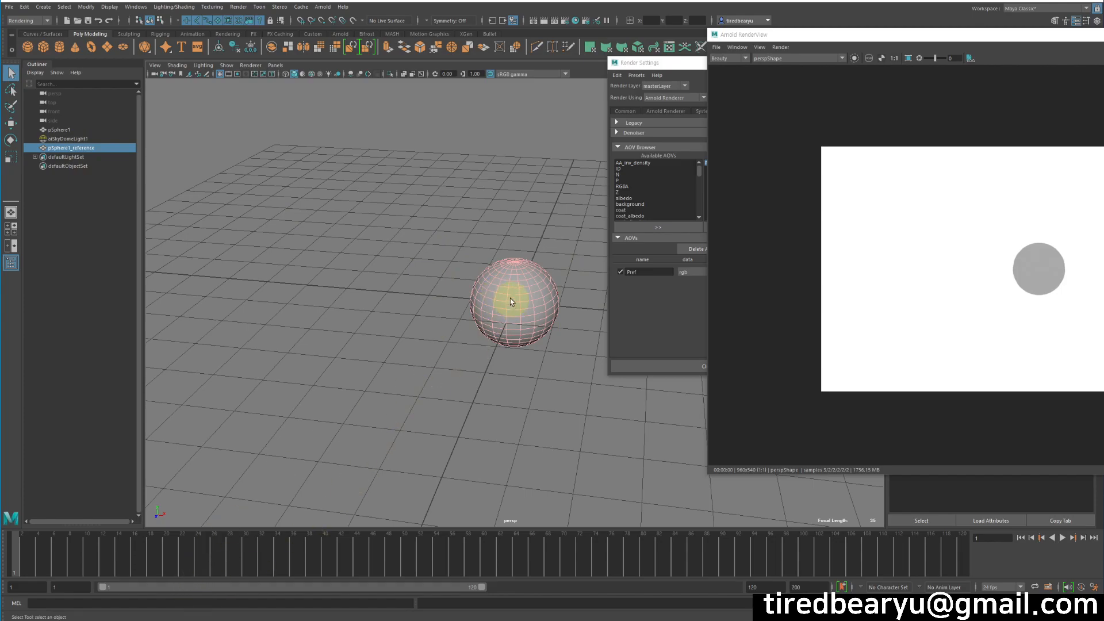
pyautogui.click(523, 344)
# Test-move the sphere twice with the Move tool, undoing each move.
pyautogui.press('w')
pyautogui.moveTo(549, 383); pyautogui.dragTo(357, 296, button='middle')
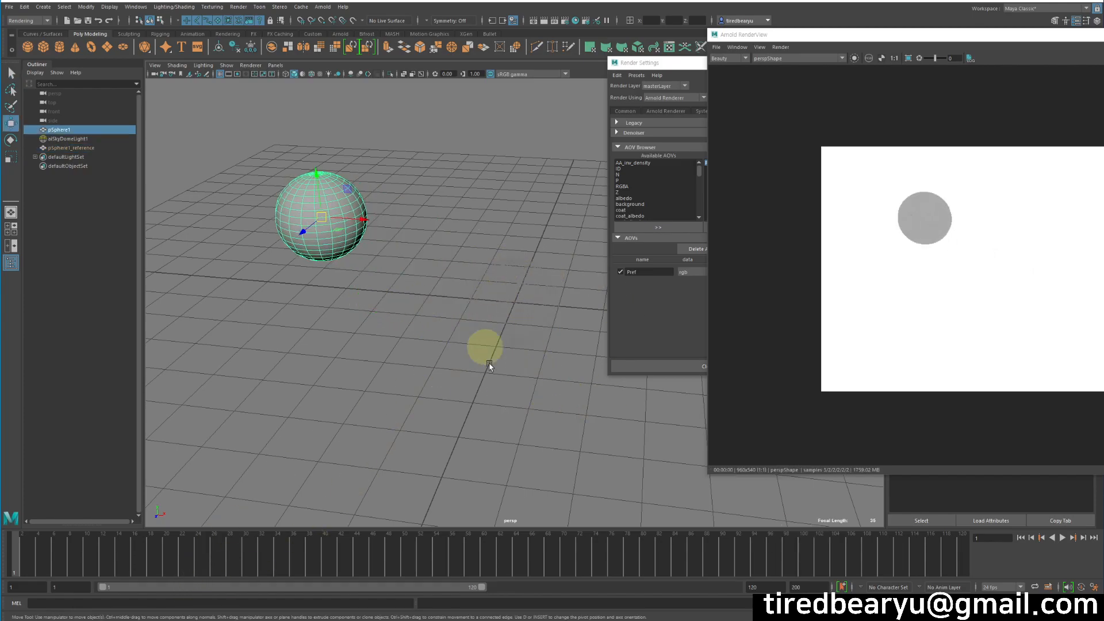
pyautogui.press('z')
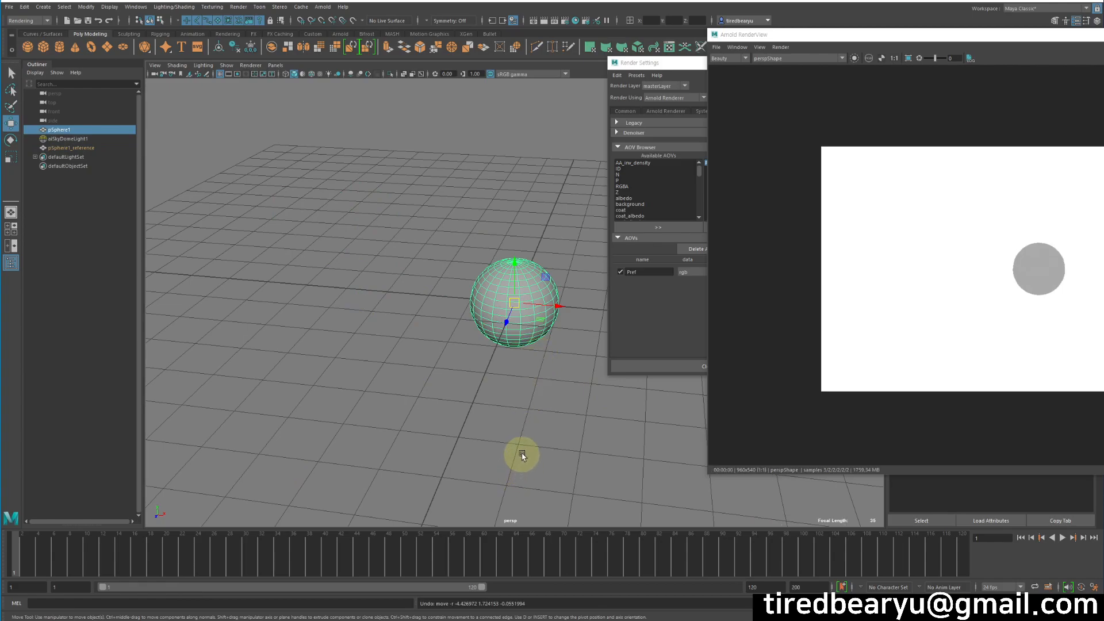
pyautogui.moveTo(527, 426); pyautogui.dragTo(356, 230, button='middle')
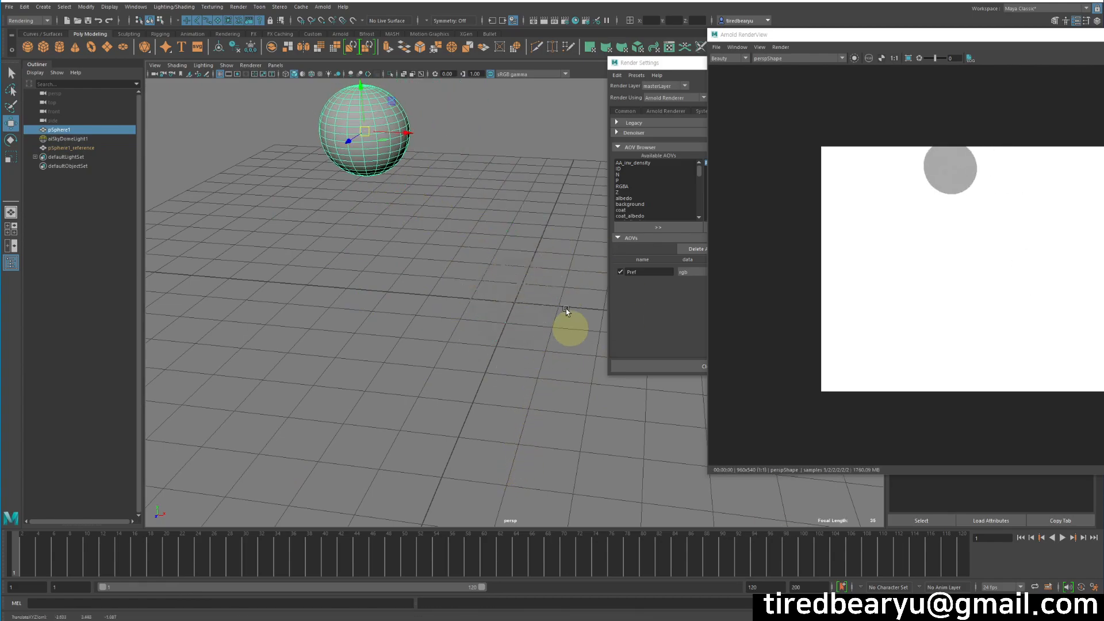
pyautogui.press('z')
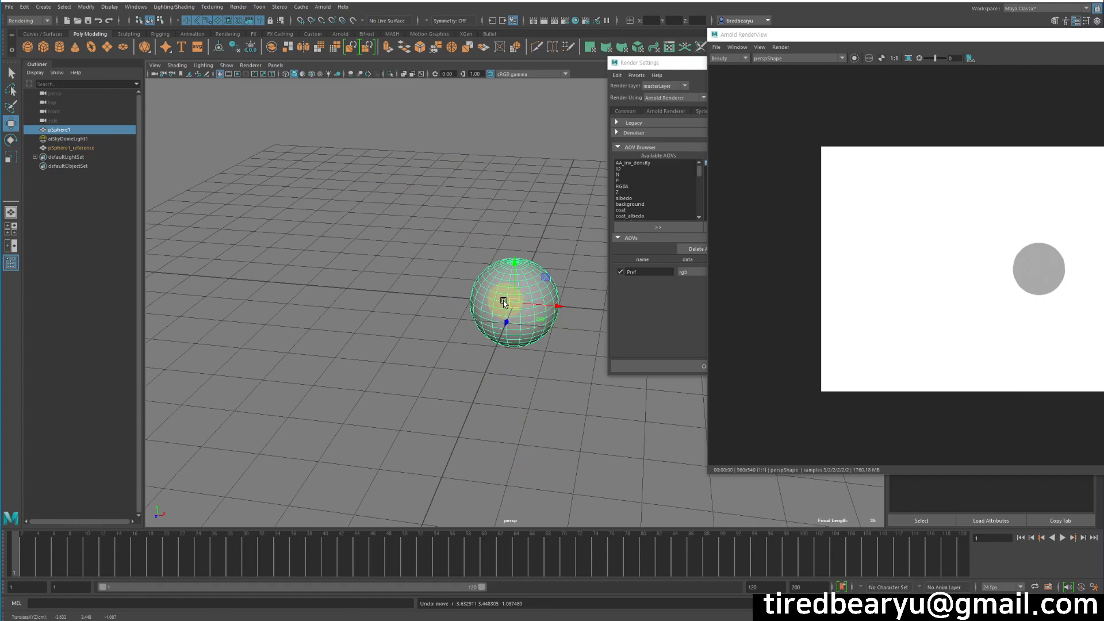
# Switch the RenderView display from Beauty to the Pref pass.
pyautogui.click(738, 59)
pyautogui.click(729, 69)
pyautogui.moveTo(838, 38); pyautogui.dragTo(475, 51)
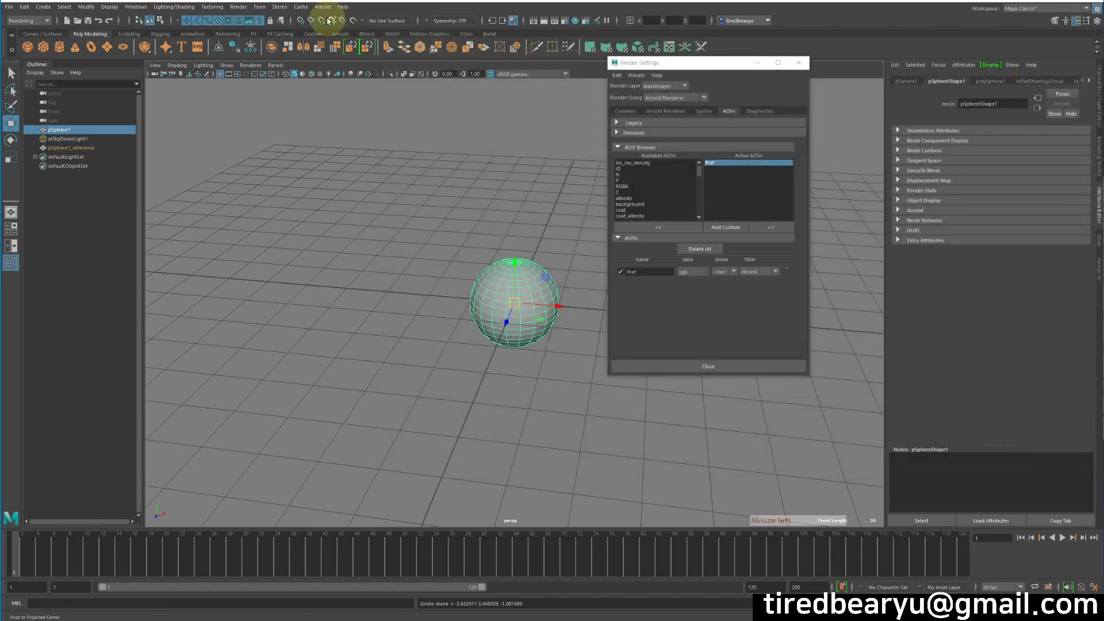
# Open Arnold RenderView beside the viewport and orbit around the rainbow Pref-coloured sphere.
pyautogui.click(325, 8)
pyautogui.click(353, 32)
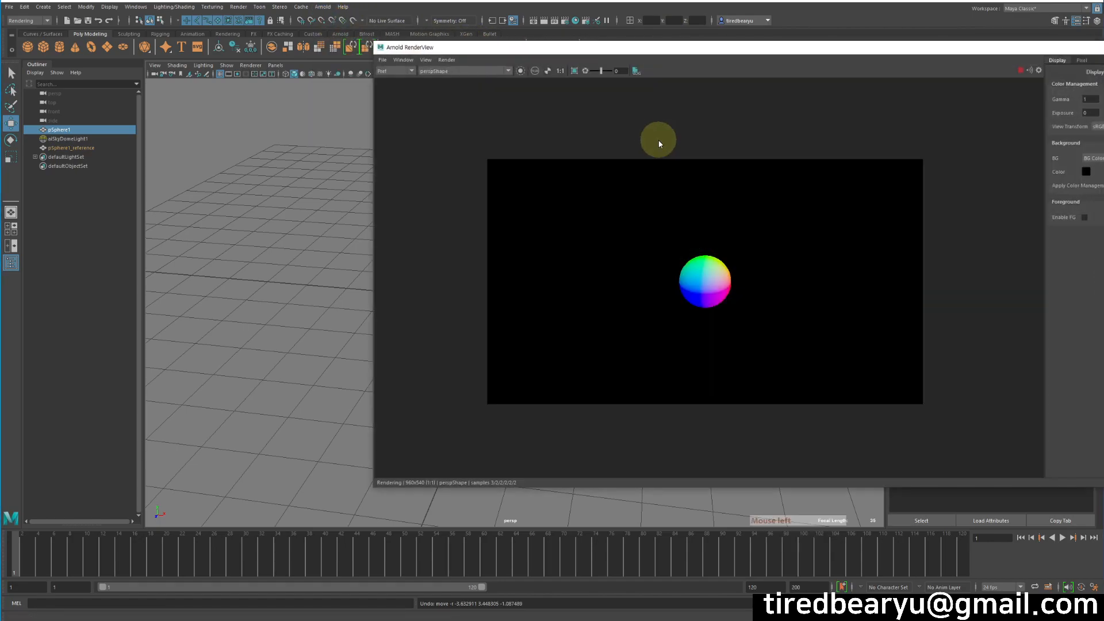
pyautogui.moveTo(660, 48); pyautogui.dragTo(872, 39)
pyautogui.keyDown('alt'); pyautogui.moveTo(517, 276); pyautogui.dragTo(376, 247); pyautogui.keyUp('alt')
pyautogui.keyDown('alt'); pyautogui.moveTo(356, 372); pyautogui.dragTo(308, 360); pyautogui.keyUp('alt')
pyautogui.keyDown('alt'); pyautogui.moveTo(362, 296); pyautogui.dragTo(458, 211); pyautogui.keyUp('alt')
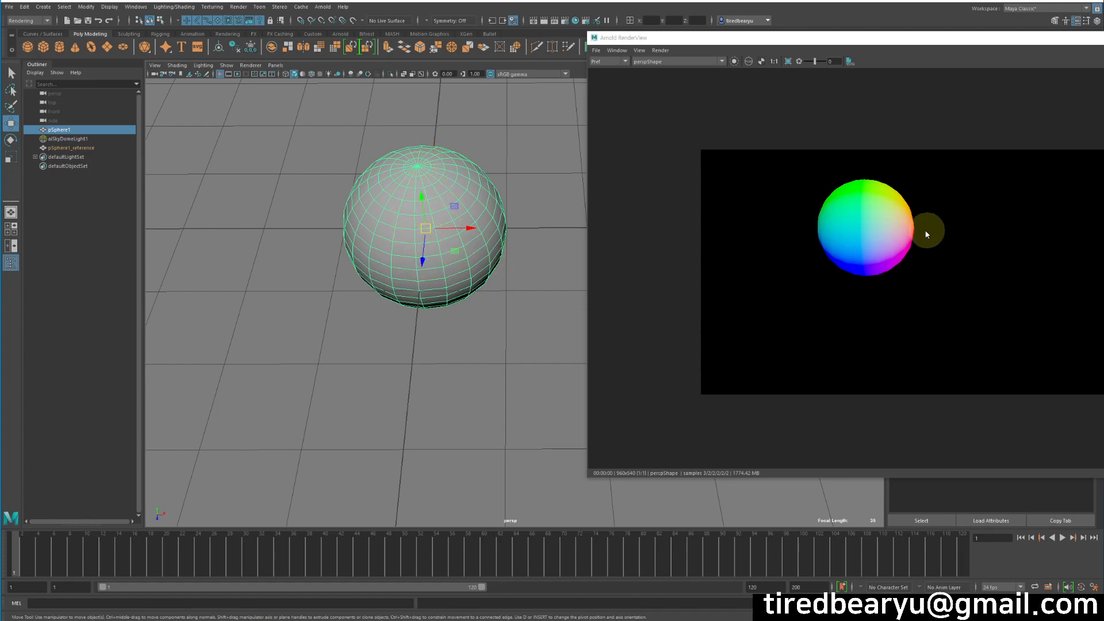
pyautogui.keyDown('alt'); pyautogui.moveTo(539, 282); pyautogui.dragTo(506, 270); pyautogui.keyUp('alt')
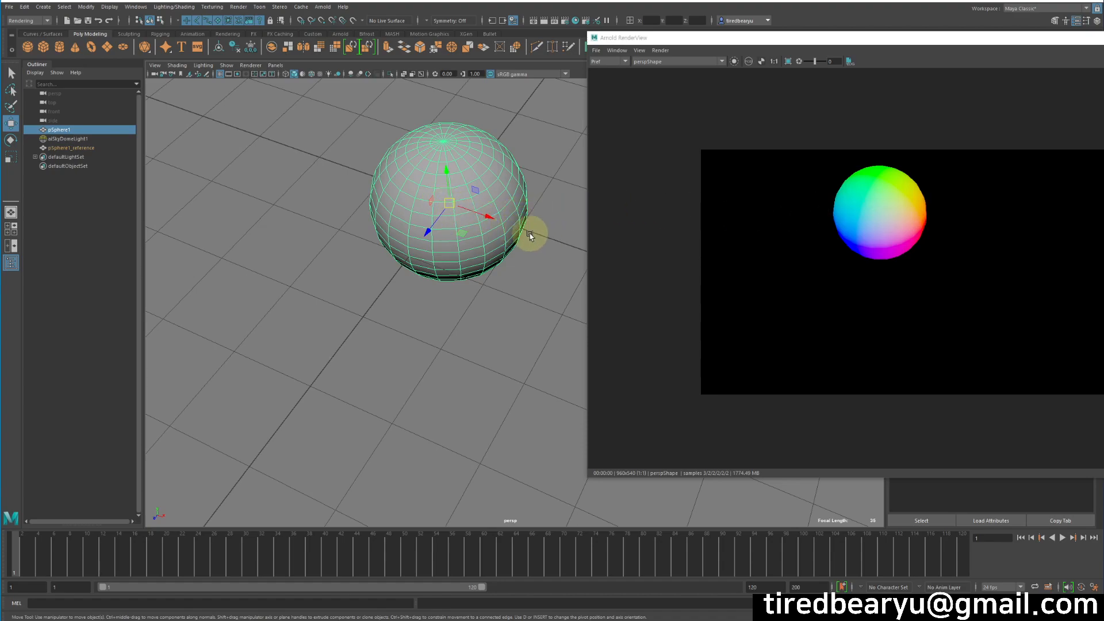
pyautogui.keyDown('alt'); pyautogui.moveTo(453, 240); pyautogui.dragTo(485, 219); pyautogui.keyUp('alt')
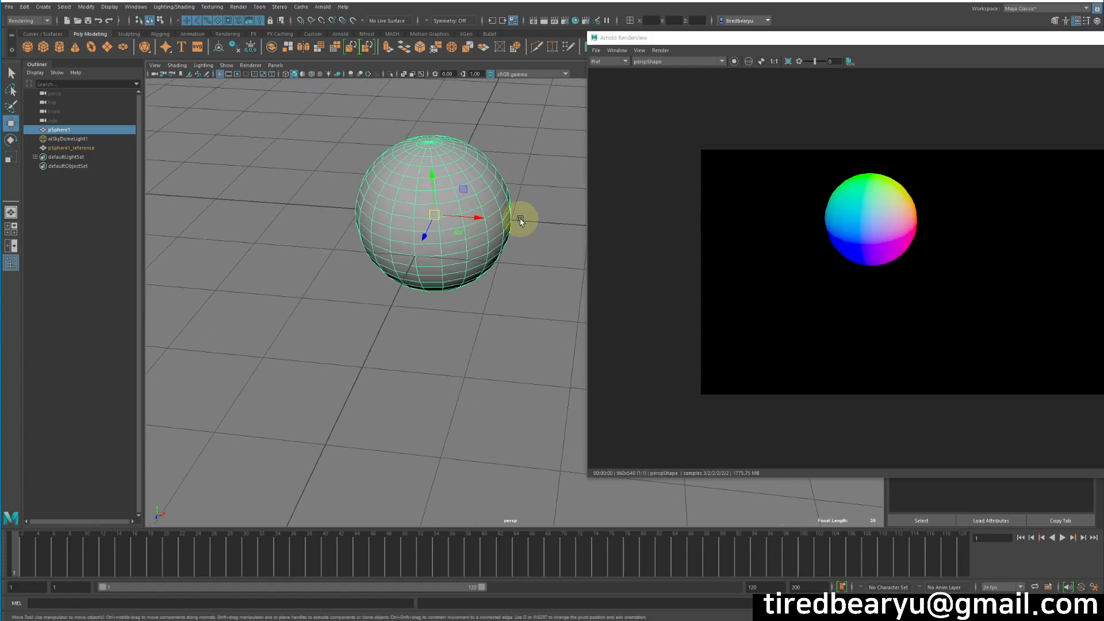
pyautogui.moveTo(521, 222)
pyautogui.keyDown('alt'); pyautogui.mouseDown()
pyautogui.moveTo(434, 222)
pyautogui.moveTo(512, 224)
pyautogui.mouseUp(); pyautogui.keyUp('alt')
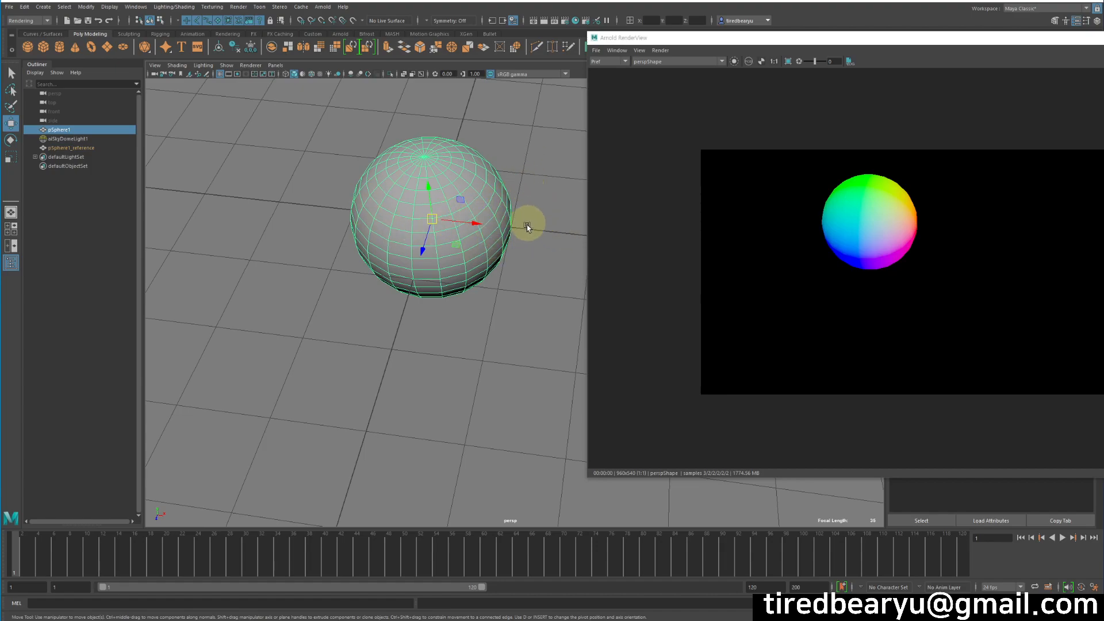
pyautogui.keyDown('alt'); pyautogui.moveTo(537, 236); pyautogui.dragTo(500, 237, button='middle'); pyautogui.keyUp('alt')
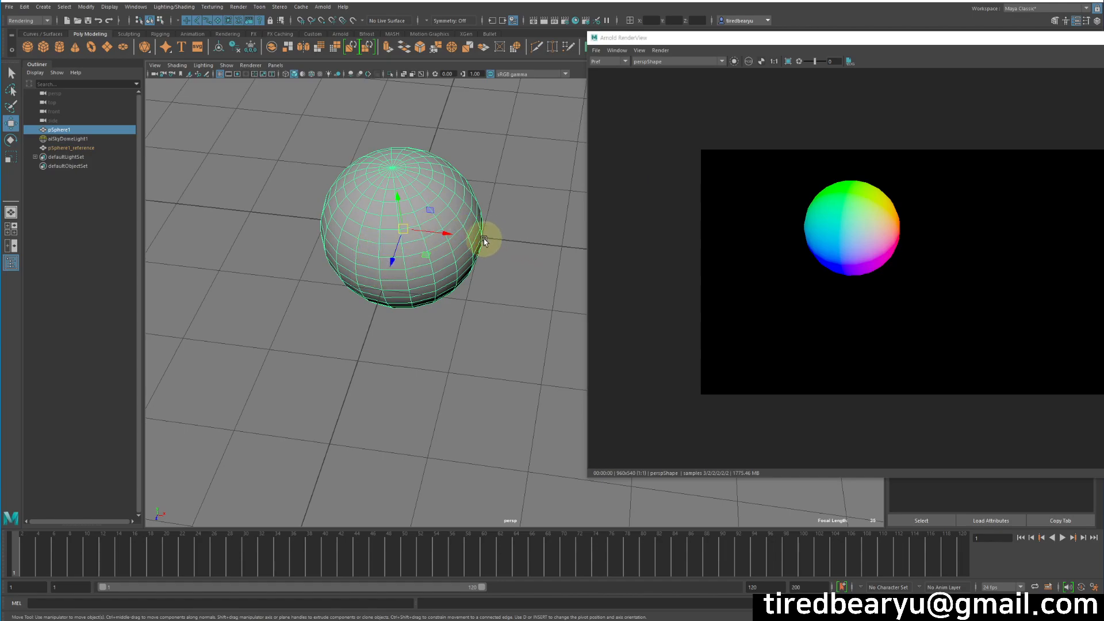
pyautogui.keyDown('alt'); pyautogui.moveTo(923, 261); pyautogui.dragTo(850, 246); pyautogui.keyUp('alt')
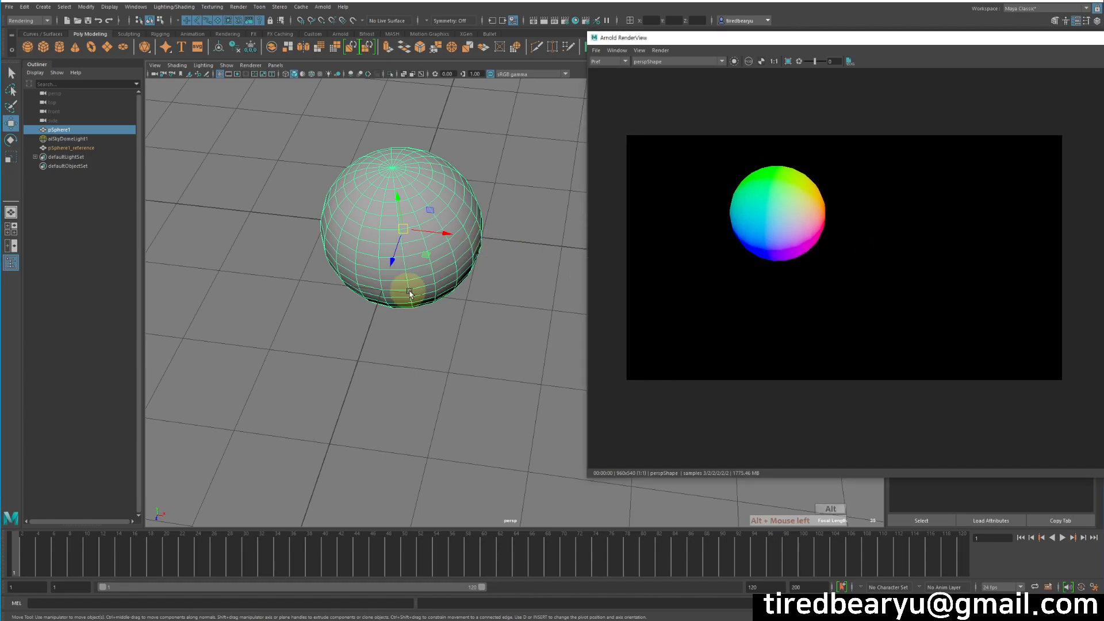
pyautogui.keyDown('alt'); pyautogui.moveTo(408, 293); pyautogui.dragTo(373, 250); pyautogui.keyUp('alt')
pyautogui.keyDown('alt'); pyautogui.moveTo(480, 296); pyautogui.dragTo(382, 215); pyautogui.keyUp('alt')
pyautogui.keyDown('alt'); pyautogui.moveTo(796, 267); pyautogui.dragTo(835, 258); pyautogui.keyUp('alt')
pyautogui.moveTo(402, 253)
pyautogui.keyDown('alt'); pyautogui.mouseDown()
pyautogui.moveTo(382, 249)
pyautogui.moveTo(406, 246)
pyautogui.mouseUp(); pyautogui.keyUp('alt')
pyautogui.keyDown('alt'); pyautogui.moveTo(463, 288); pyautogui.dragTo(435, 184); pyautogui.keyUp('alt')
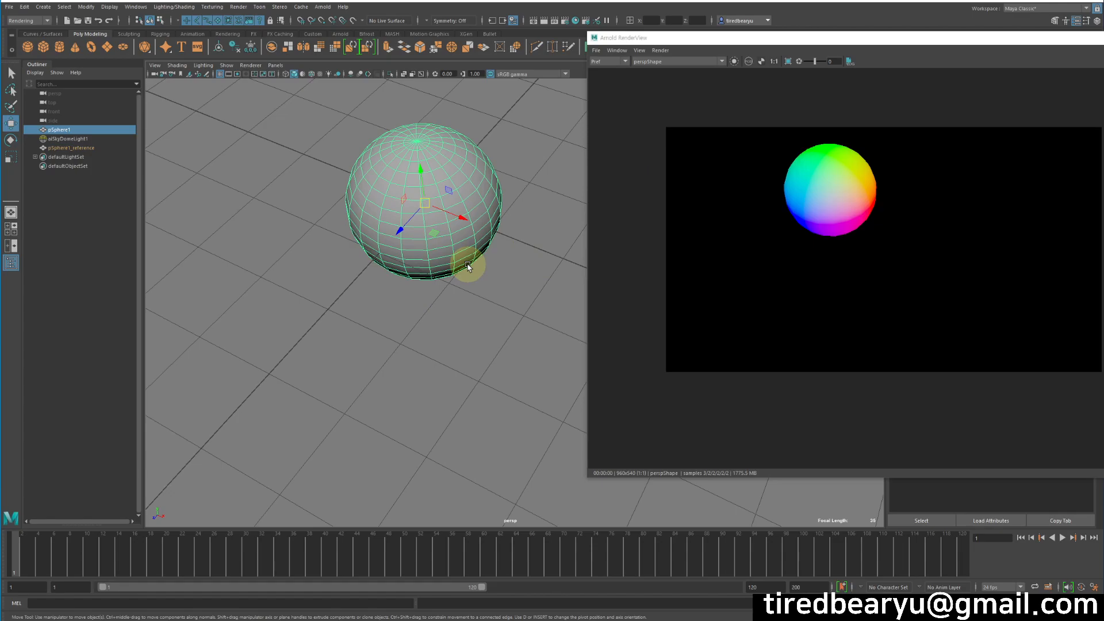
pyautogui.keyDown('alt'); pyautogui.moveTo(467, 266); pyautogui.dragTo(448, 320, button='middle'); pyautogui.keyUp('alt')
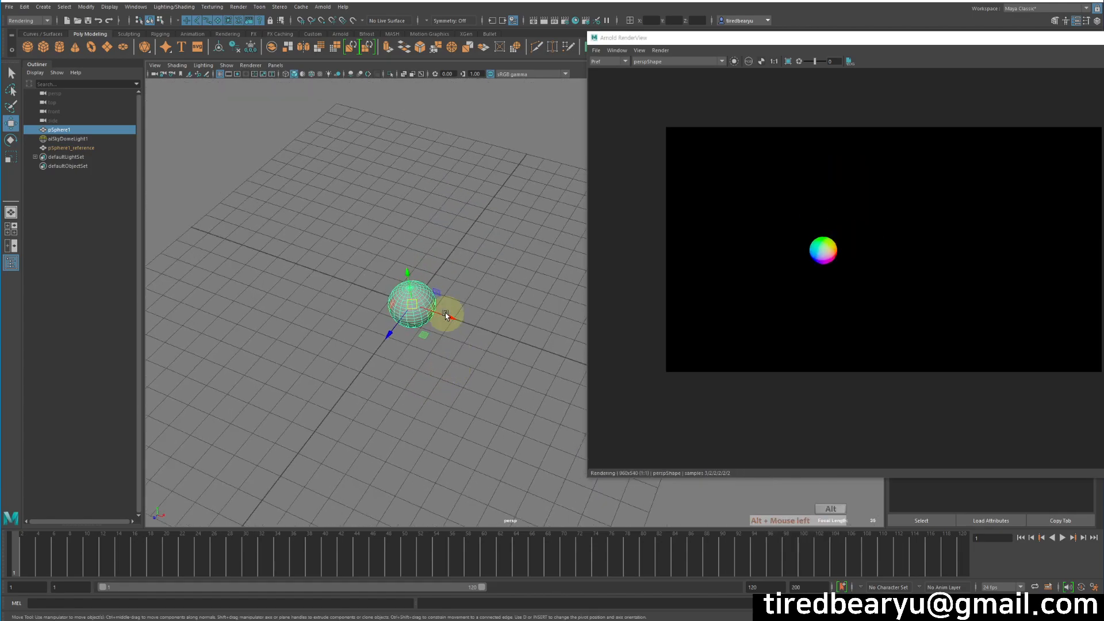
pyautogui.keyDown('alt'); pyautogui.moveTo(439, 364); pyautogui.dragTo(556, 368, button='middle'); pyautogui.keyUp('alt')
pyautogui.scroll(4, 524, 373)
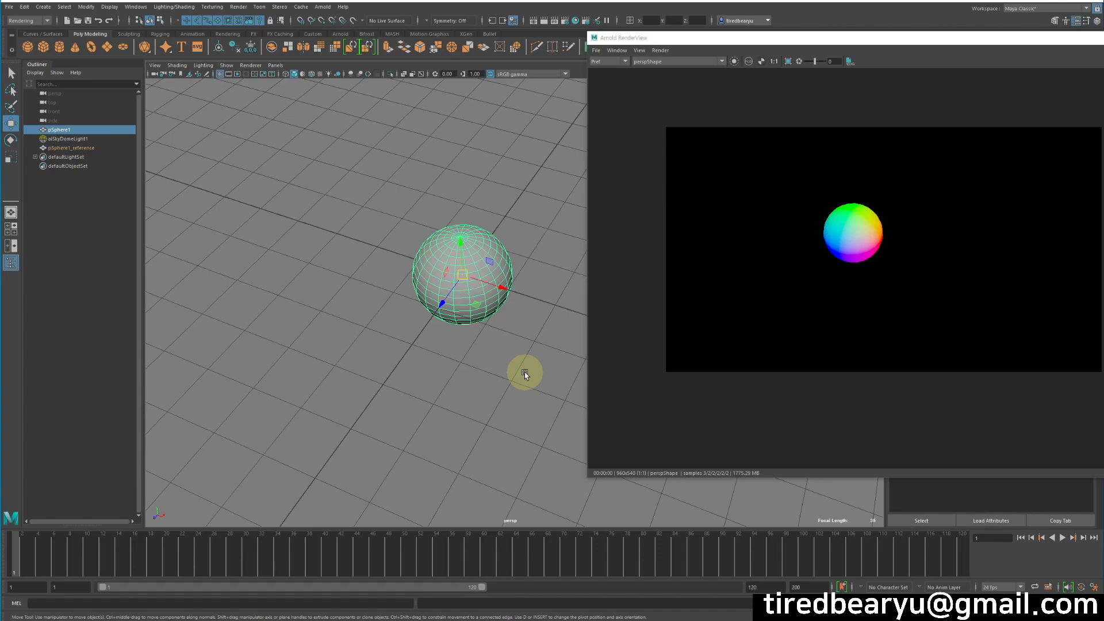
pyautogui.keyDown('alt'); pyautogui.moveTo(450, 359); pyautogui.dragTo(431, 347); pyautogui.keyUp('alt')
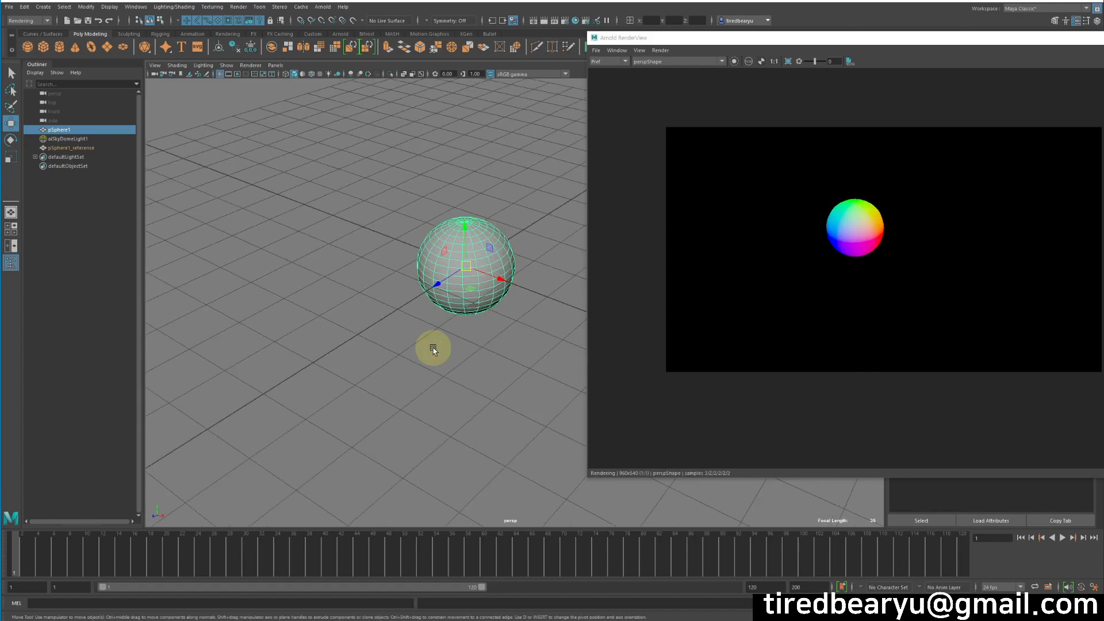
pyautogui.click(313, 205)
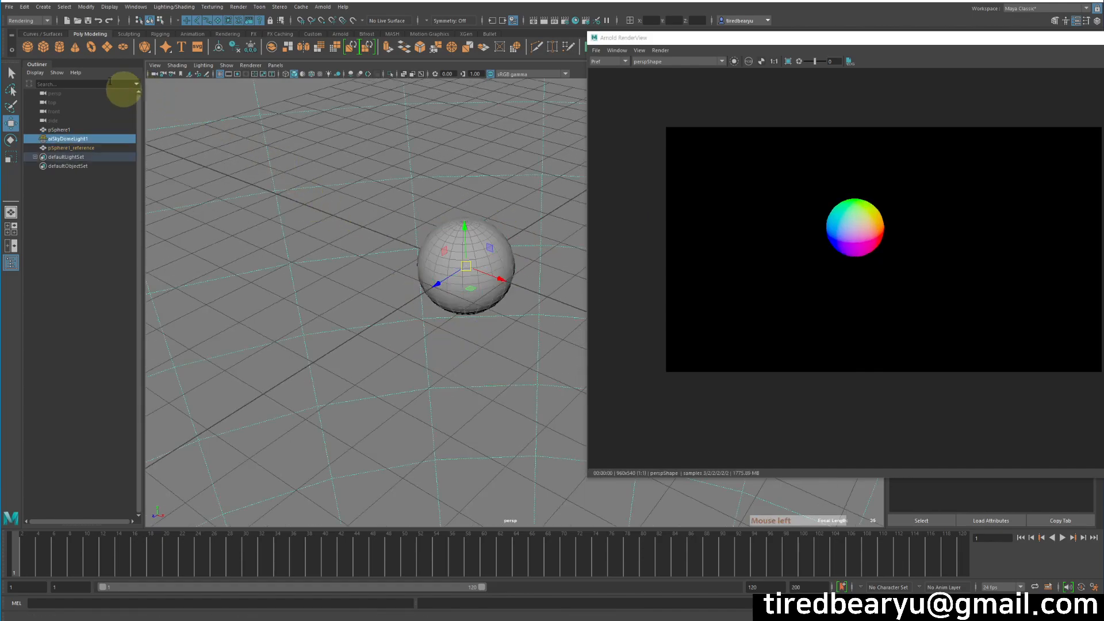
# Open Small Man.mb from Recent Files without saving, continuing past the student notice.
pyautogui.click(11, 8)
pyautogui.moveTo(96, 292)
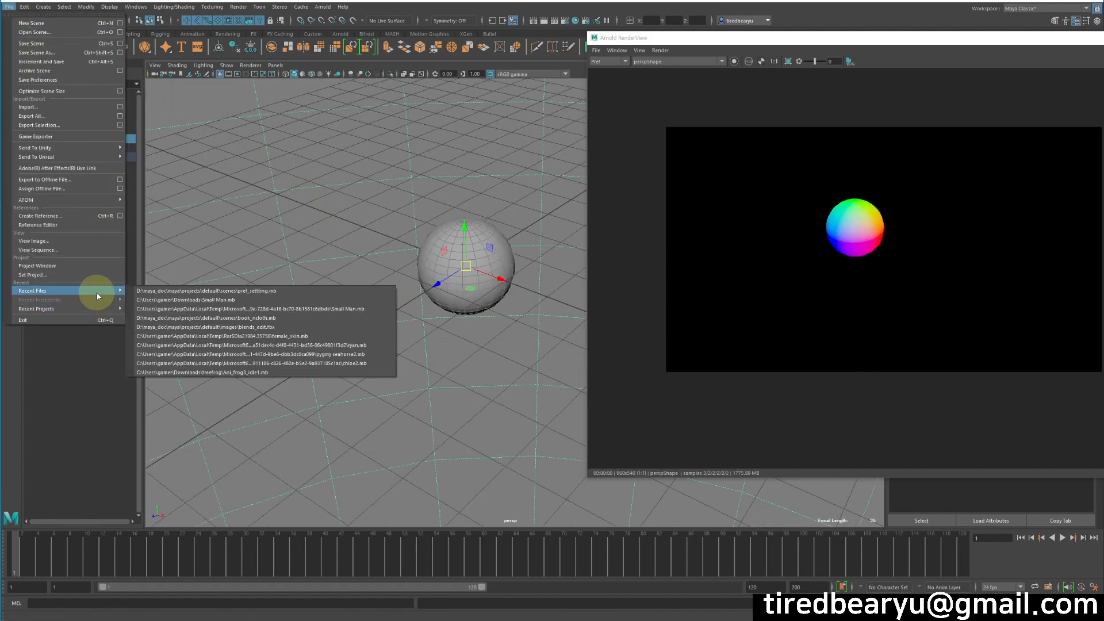
pyautogui.click(241, 300)
pyautogui.click(566, 311)
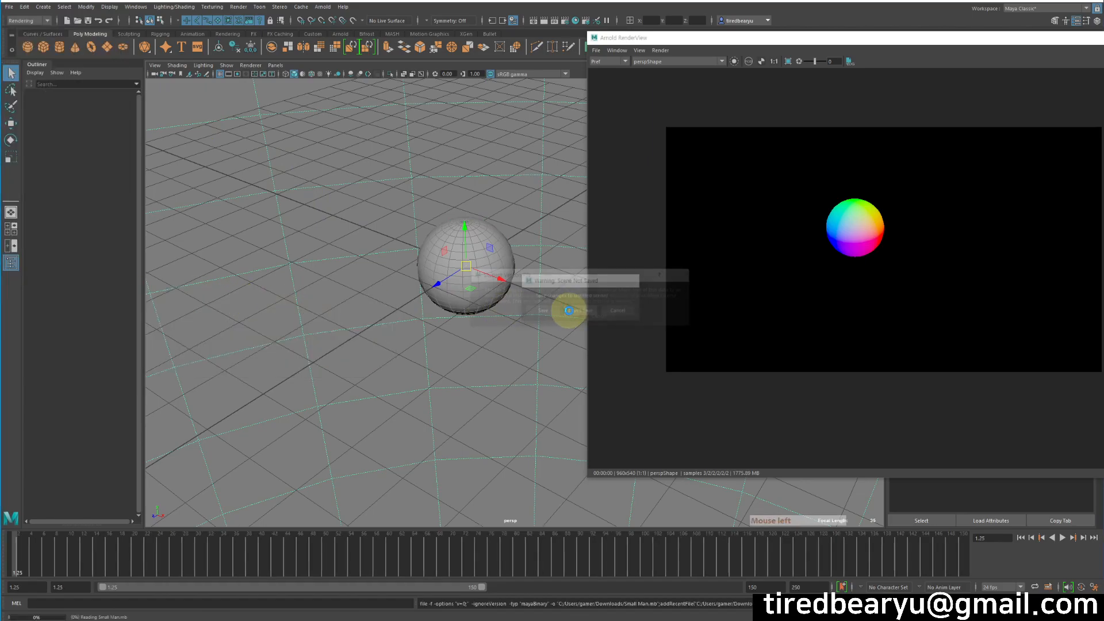
pyautogui.click(562, 316)
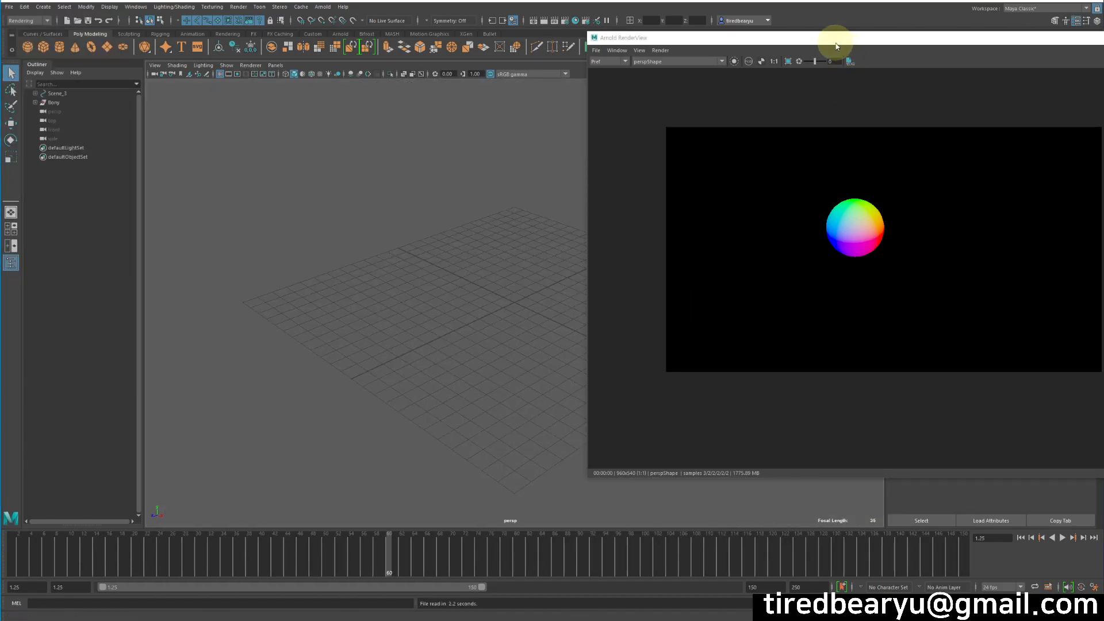
# Close the Arnold RenderView, frame the character rig, and select the Bony group in the Outliner.
pyautogui.moveTo(842, 42); pyautogui.dragTo(653, 48)
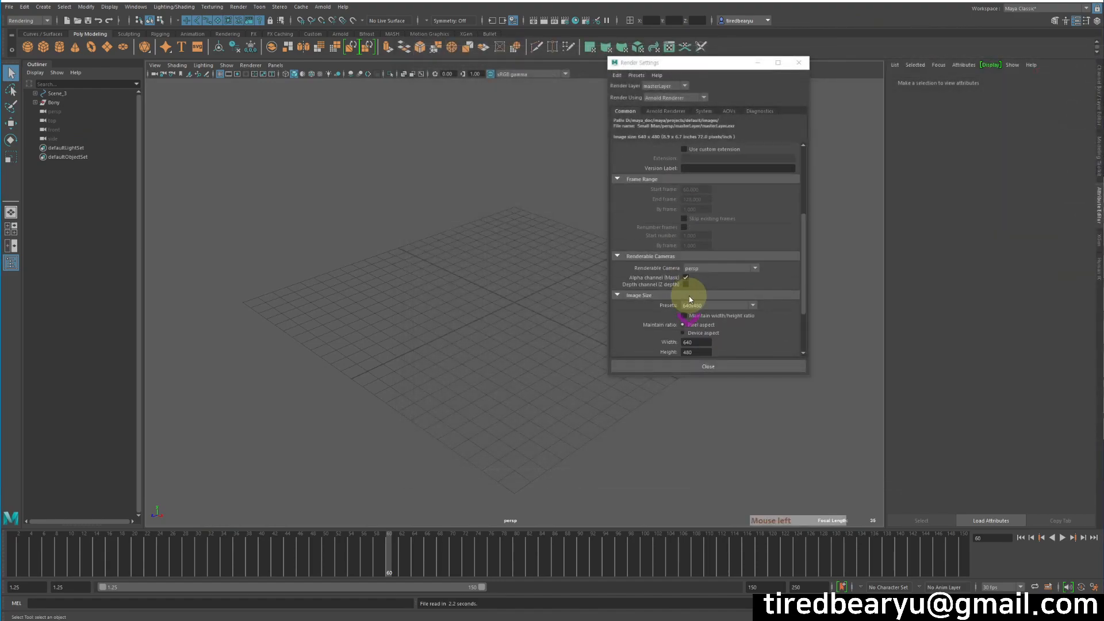
pyautogui.click(791, 66)
pyautogui.scroll(-12, 658, 292)
pyautogui.keyDown('alt'); pyautogui.moveTo(608, 333); pyautogui.dragTo(643, 361); pyautogui.keyUp('alt')
pyautogui.click(626, 356)
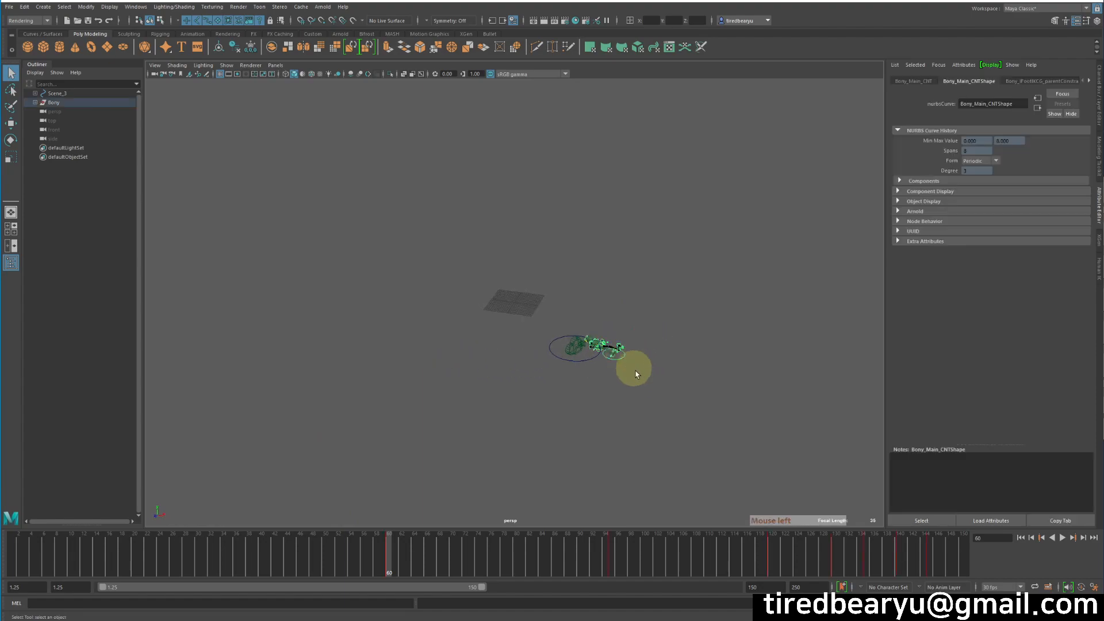
pyautogui.keyDown('alt'); pyautogui.moveTo(623, 379); pyautogui.dragTo(803, 397, button='right'); pyautogui.keyUp('alt')
pyautogui.keyDown('alt'); pyautogui.moveTo(803, 396); pyautogui.dragTo(614, 237, button='middle'); pyautogui.keyUp('alt')
pyautogui.keyDown('alt'); pyautogui.moveTo(613, 237); pyautogui.dragTo(533, 270); pyautogui.keyUp('alt')
pyautogui.keyDown('ctrl'); pyautogui.keyDown('alt'); pyautogui.moveTo(359, 227); pyautogui.dragTo(429, 271); pyautogui.keyUp('alt'); pyautogui.keyUp('ctrl')
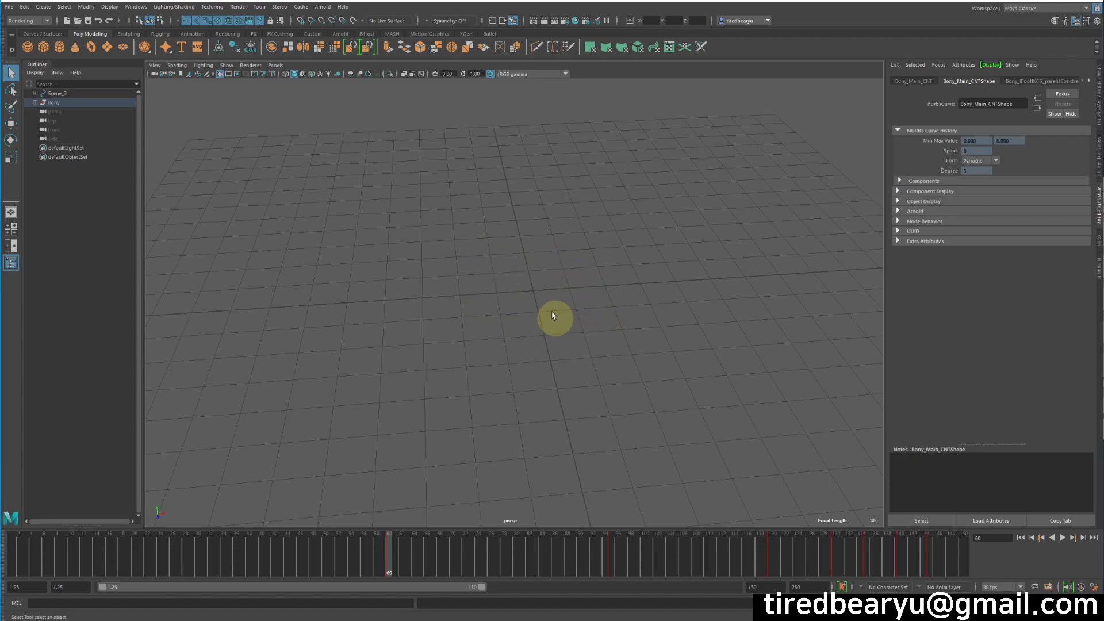
pyautogui.click(54, 103)
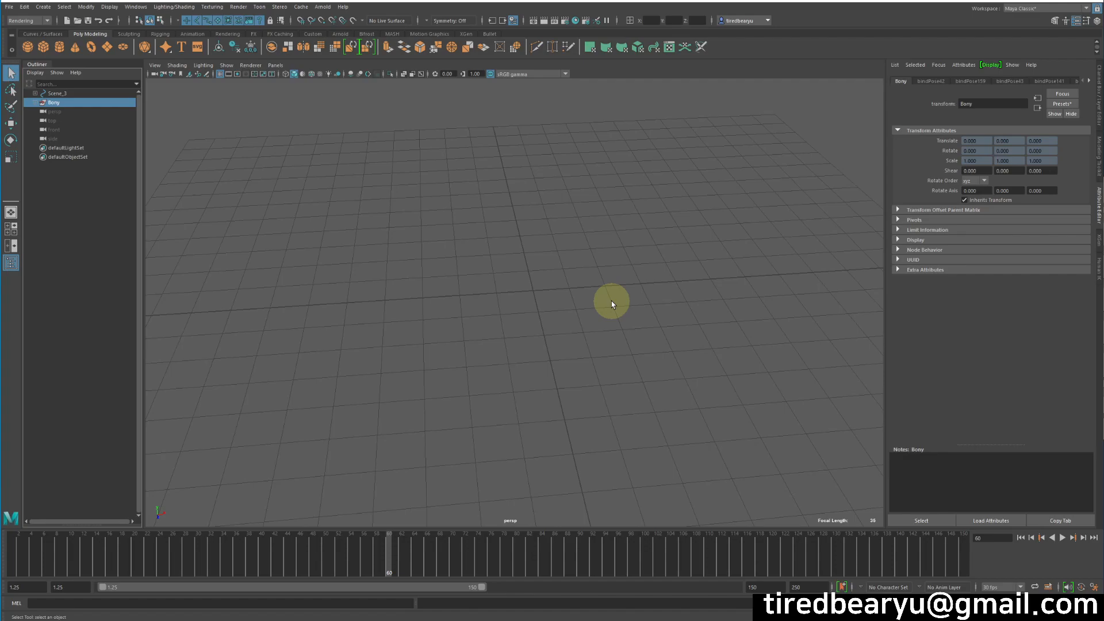
# Select Bony_Main_CNT and point-snap the rig onto the grid centre.
pyautogui.keyDown('alt'); pyautogui.scroll(-8, 440, 236); pyautogui.keyUp('alt')
pyautogui.keyDown('alt'); pyautogui.moveTo(621, 245); pyautogui.dragTo(332, 172, button='middle'); pyautogui.keyUp('alt')
pyautogui.keyDown('alt'); pyautogui.scroll(-1, 332, 172); pyautogui.keyUp('alt')
pyautogui.keyDown('alt'); pyautogui.scroll(-3, 349, 176); pyautogui.keyUp('alt')
pyautogui.click(864, 460)
pyautogui.press('w')
pyautogui.press('v')
pyautogui.moveTo(373, 268); pyautogui.dragTo(367, 262, button='middle')
# Frame the rig and scale it down, first to 0.569 and then to 0.250.
pyautogui.press('f')
pyautogui.press('r')
pyautogui.moveTo(496, 309); pyautogui.dragTo(602, 302, button='middle')
pyautogui.keyDown('alt'); pyautogui.moveTo(603, 303); pyautogui.dragTo(572, 300, button='right'); pyautogui.keyUp('alt')
pyautogui.keyDown('alt'); pyautogui.moveTo(572, 300); pyautogui.dragTo(553, 324); pyautogui.keyUp('alt')
pyautogui.moveTo(563, 290); pyautogui.dragTo(451, 283, button='middle')
pyautogui.keyDown('alt'); pyautogui.moveTo(481, 281); pyautogui.dragTo(540, 304); pyautogui.keyUp('alt')
pyautogui.keyDown('alt'); pyautogui.moveTo(540, 305); pyautogui.dragTo(821, 282, button='right'); pyautogui.keyUp('alt')
pyautogui.keyDown('alt'); pyautogui.moveTo(821, 282); pyautogui.dragTo(727, 280); pyautogui.keyUp('alt')
# Reposition the rig near the grid centre and shrink it to 0.194 scale.
pyautogui.press('w')
pyautogui.moveTo(729, 282); pyautogui.dragTo(762, 305, button='middle')
pyautogui.keyDown('alt'); pyautogui.moveTo(761, 306); pyautogui.dragTo(699, 285); pyautogui.keyUp('alt')
pyautogui.moveTo(698, 285); pyautogui.dragTo(707, 239, button='middle')
pyautogui.keyDown('alt'); pyautogui.moveTo(707, 239); pyautogui.dragTo(712, 308); pyautogui.keyUp('alt')
pyautogui.moveTo(712, 308); pyautogui.dragTo(716, 302, button='middle')
pyautogui.keyDown('alt'); pyautogui.moveTo(717, 303); pyautogui.dragTo(706, 299, button='right'); pyautogui.keyUp('alt')
pyautogui.press('r')
pyautogui.moveTo(724, 288); pyautogui.dragTo(693, 306, button='middle')
pyautogui.press('w')
# In the top view, move the rig across the ground plane to translate 0.522, 0.215, 0.259.
pyautogui.press('space')
pyautogui.press('space')
pyautogui.keyDown('ctrl'); pyautogui.keyDown('alt'); pyautogui.moveTo(454, 203); pyautogui.dragTo(511, 264); pyautogui.keyUp('alt'); pyautogui.keyUp('ctrl')
pyautogui.moveTo(542, 328); pyautogui.dragTo(552, 392, button='middle')
pyautogui.keyDown('alt'); pyautogui.moveTo(687, 368); pyautogui.dragTo(281, 326, button='right'); pyautogui.keyUp('alt')
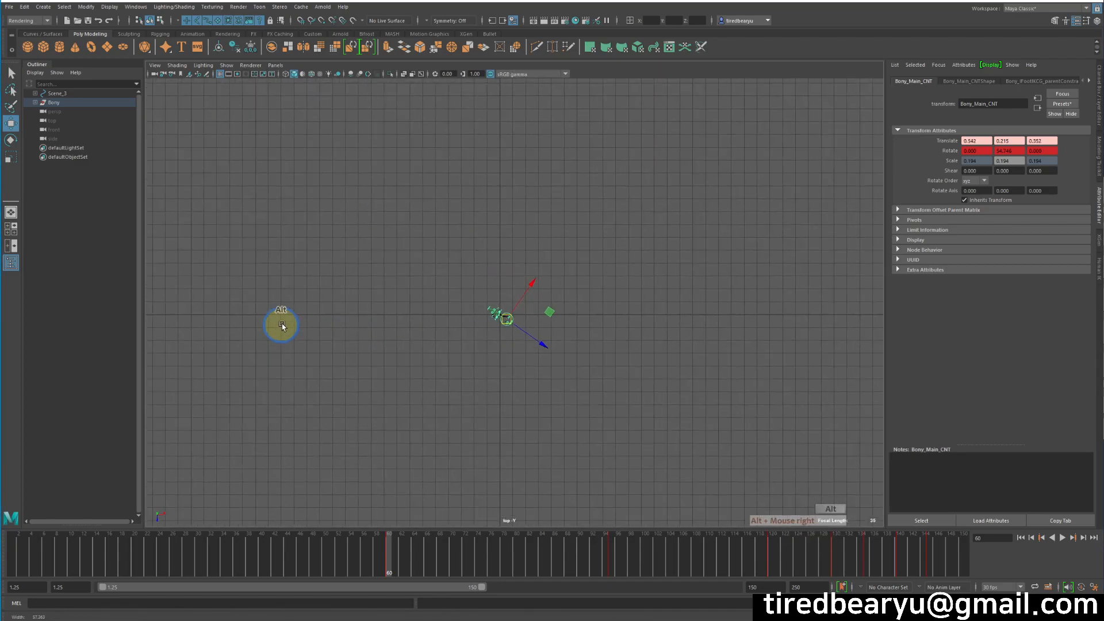
pyautogui.keyDown('alt'); pyautogui.moveTo(515, 320); pyautogui.dragTo(522, 305, button='middle'); pyautogui.keyUp('alt')
pyautogui.keyDown('alt'); pyautogui.moveTo(523, 305); pyautogui.dragTo(1058, 304, button='right'); pyautogui.keyUp('alt')
pyautogui.keyDown('alt'); pyautogui.moveTo(487, 297); pyautogui.dragTo(529, 286, button='middle'); pyautogui.keyUp('alt')
# Return to the four-view layout, then maximize and recentre the perspective view.
pyautogui.press('space')
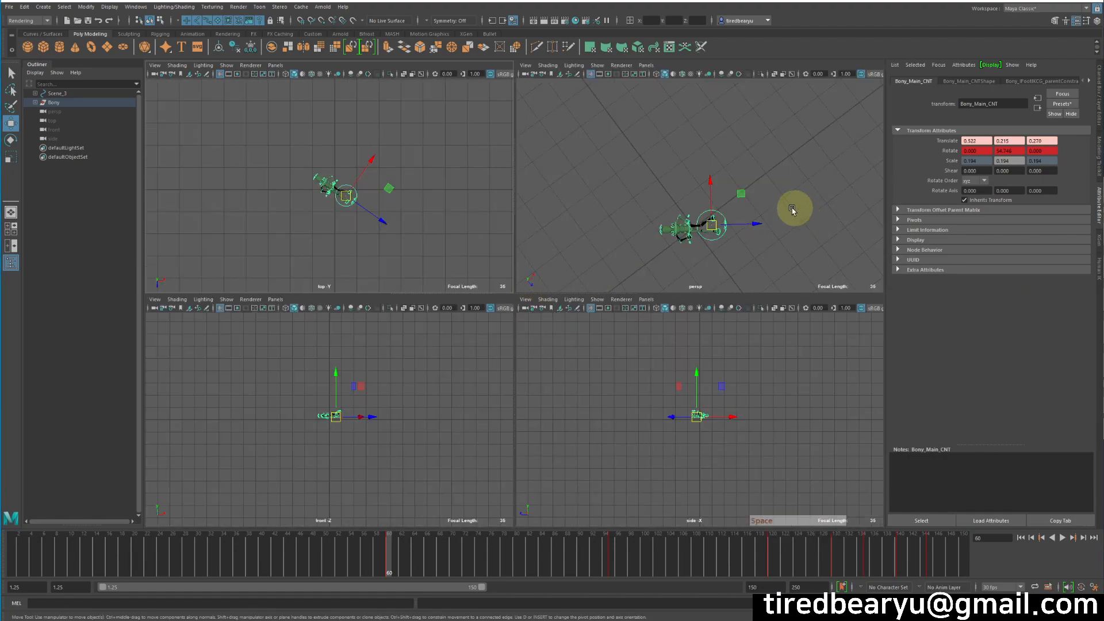
pyautogui.press('space')
pyautogui.keyDown('alt'); pyautogui.moveTo(685, 216); pyautogui.dragTo(580, 250); pyautogui.keyUp('alt')
pyautogui.keyDown('alt'); pyautogui.moveTo(578, 251); pyautogui.dragTo(633, 201, button='middle'); pyautogui.keyUp('alt')
# Expand the whole Bony hierarchy in the Outliner and select Bony_Mesh_Grp.
pyautogui.press('q')
pyautogui.keyDown('shift'); pyautogui.click(35, 102); pyautogui.keyUp('shift')
pyautogui.scroll(-5, 85, 372)
pyautogui.scroll(-10, 85, 372)
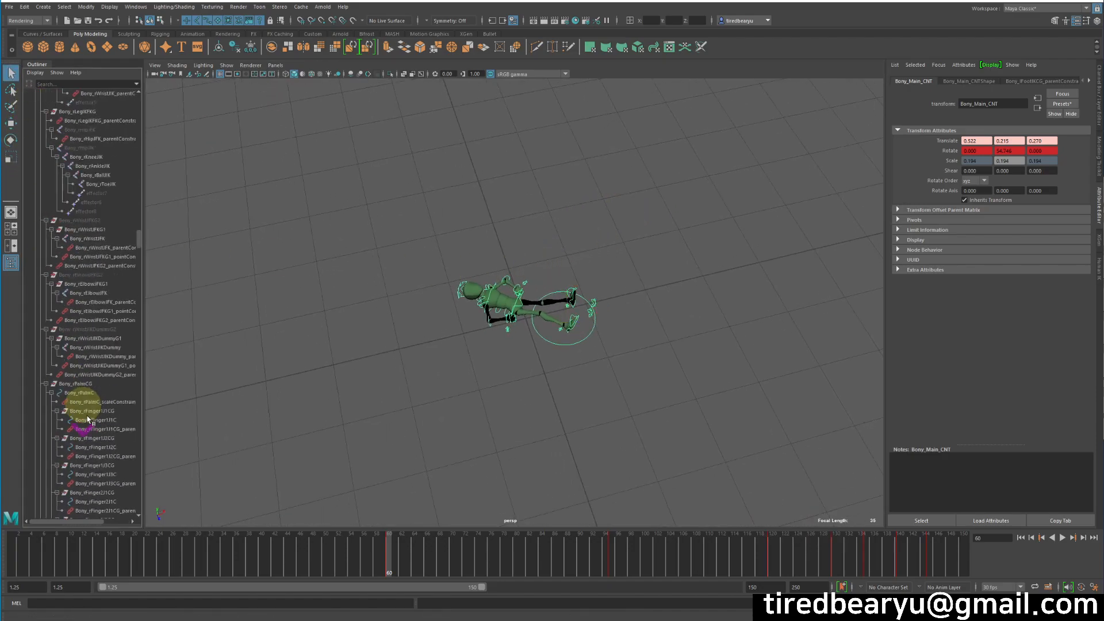
pyautogui.scroll(-8, 90, 419)
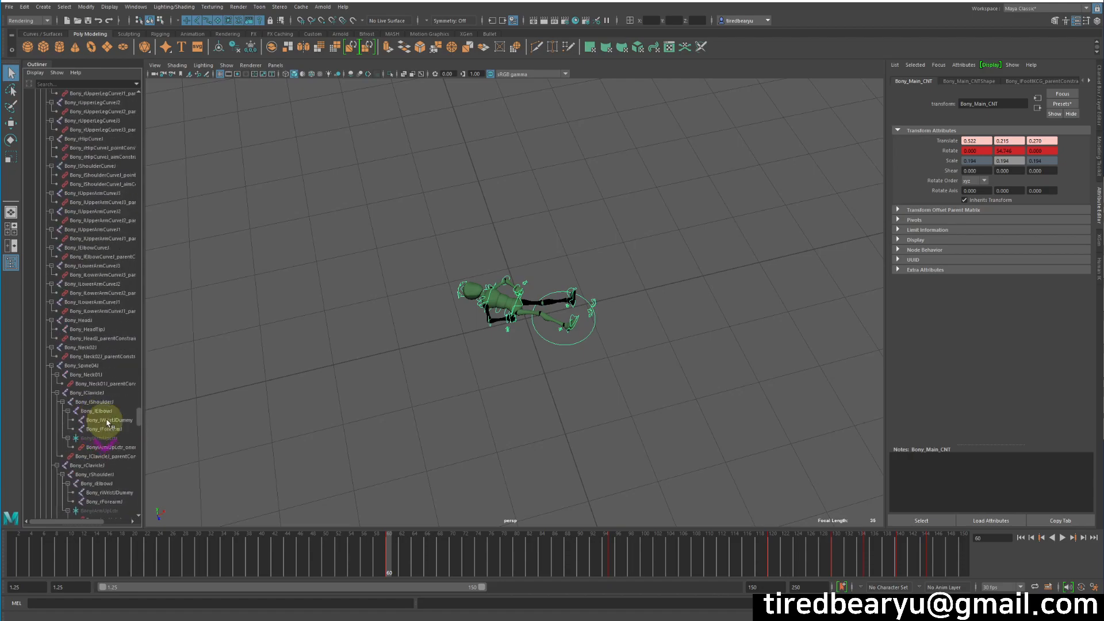
pyautogui.moveTo(139, 415); pyautogui.dragTo(131, 500)
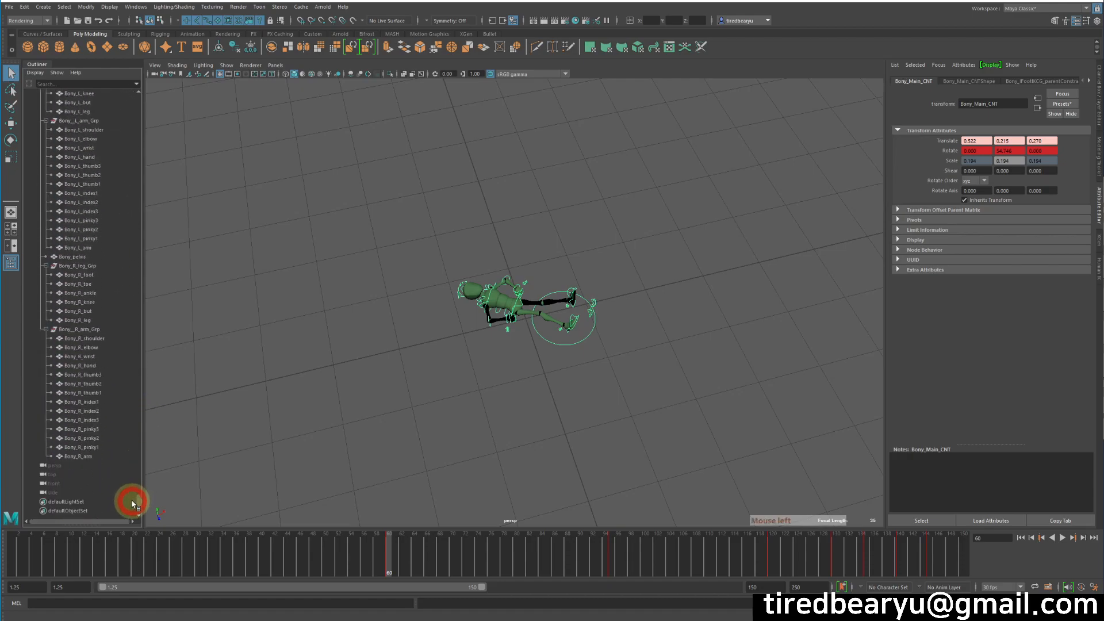
pyautogui.click(72, 211)
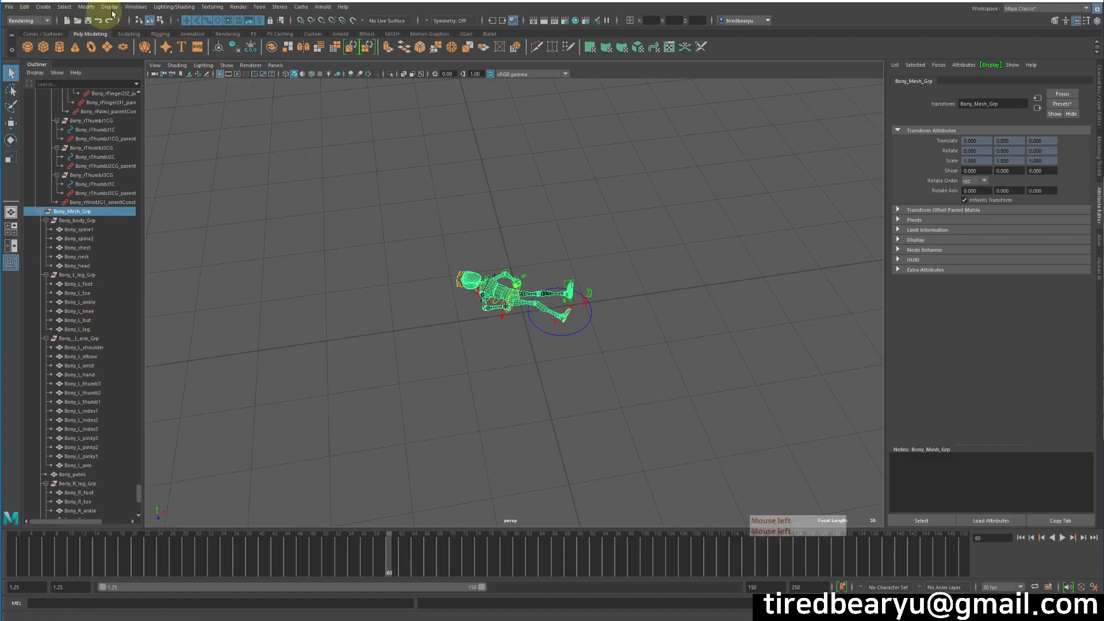
# Create the Bony_Mesh_Grp_reference texture reference object and inspect it on the character.
pyautogui.click(210, 7)
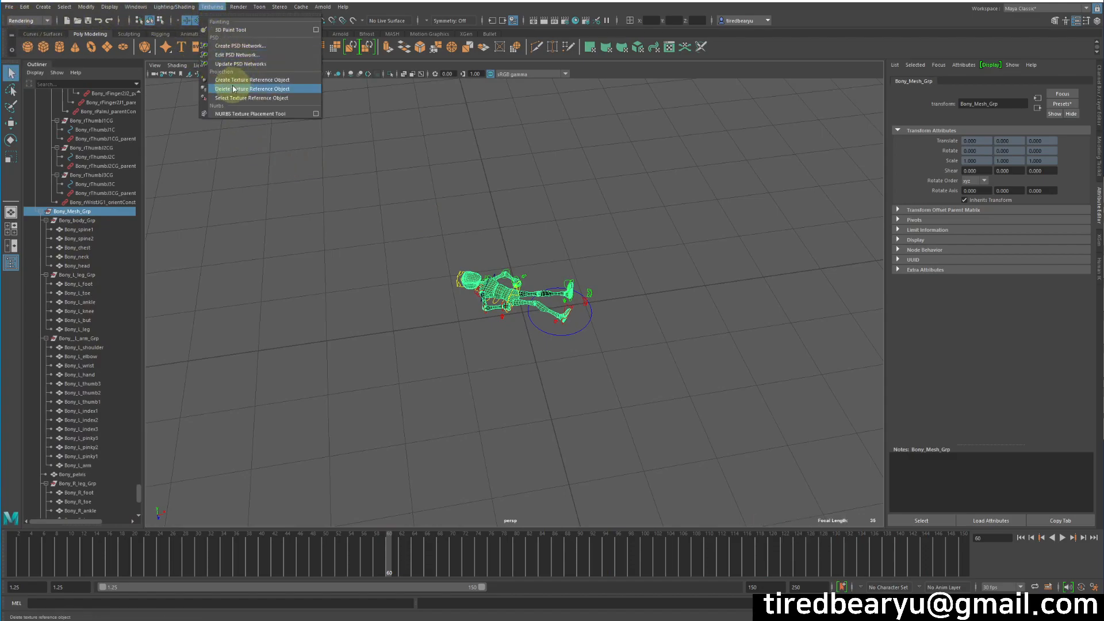
pyautogui.click(257, 82)
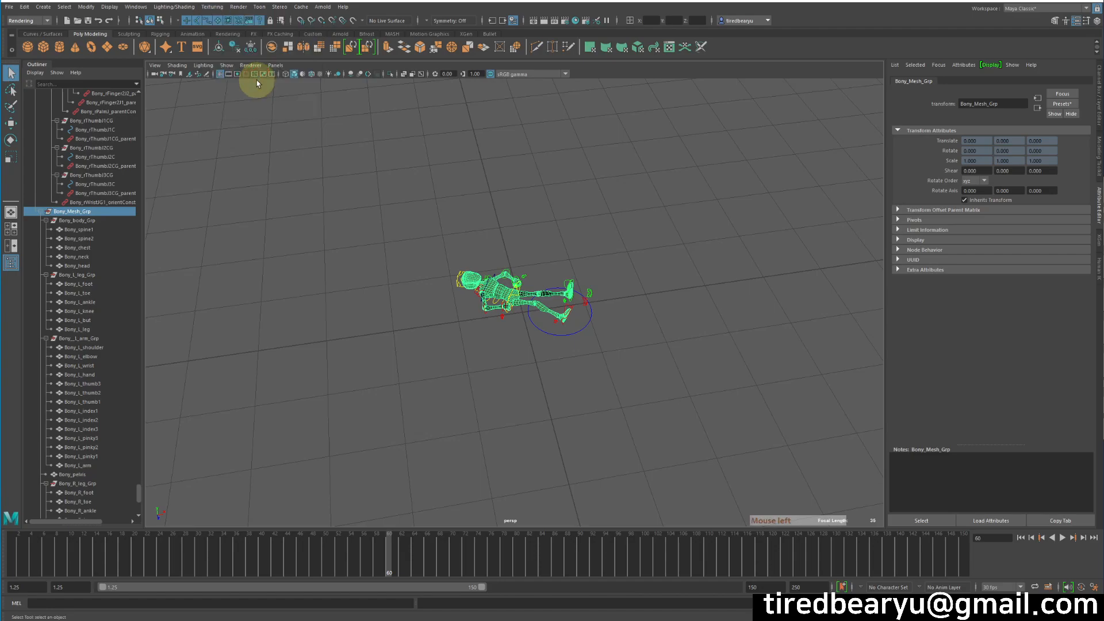
pyautogui.keyDown('alt'); pyautogui.moveTo(592, 193); pyautogui.dragTo(573, 216); pyautogui.keyUp('alt')
pyautogui.keyDown('alt'); pyautogui.moveTo(585, 213); pyautogui.dragTo(791, 257, button='right'); pyautogui.keyUp('alt')
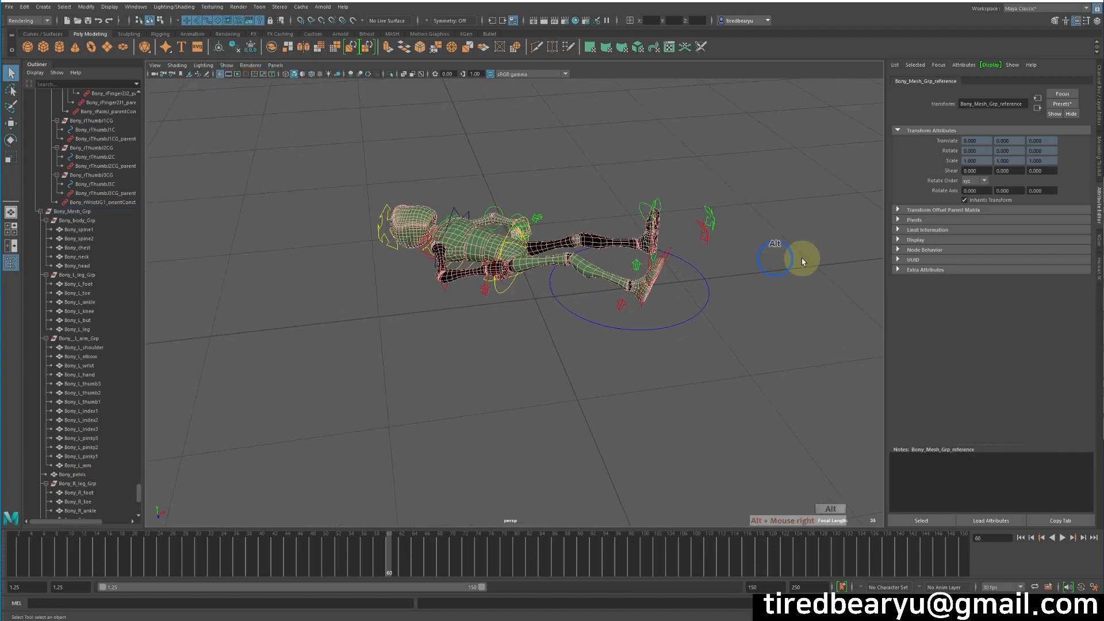
pyautogui.keyDown('alt'); pyautogui.moveTo(667, 267); pyautogui.dragTo(633, 267); pyautogui.keyUp('alt')
pyautogui.keyDown('alt'); pyautogui.moveTo(633, 266); pyautogui.dragTo(528, 281, button='right'); pyautogui.keyUp('alt')
pyautogui.moveTo(598, 327); pyautogui.dragTo(613, 360)
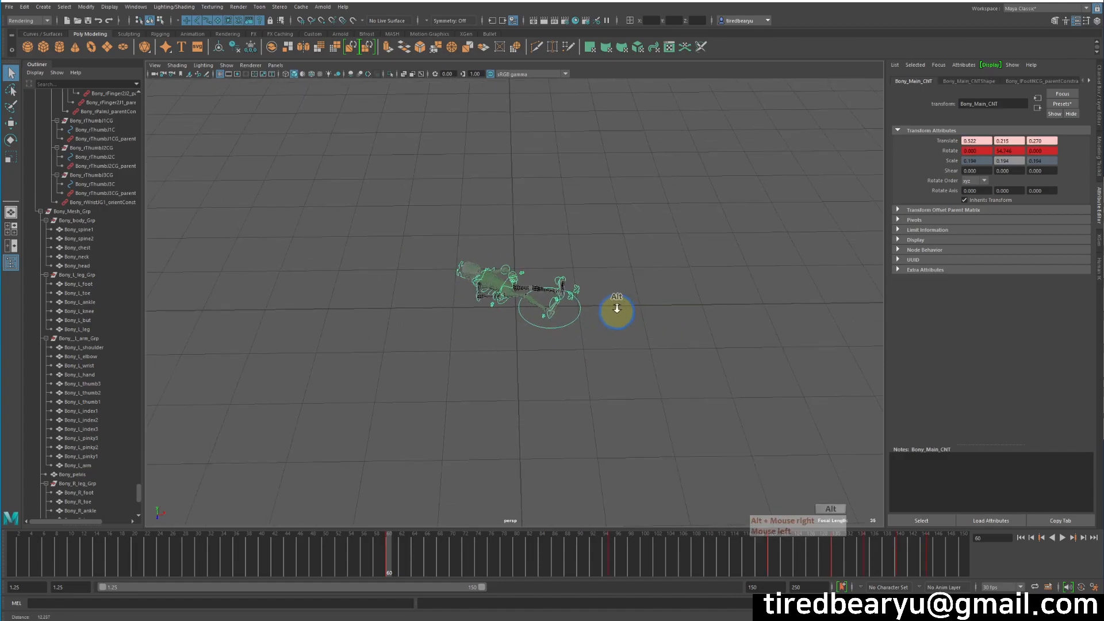
# Set Bony_Main_CNT Scale Y to 1.6 in the Channel Box.
pyautogui.click(1100, 90)
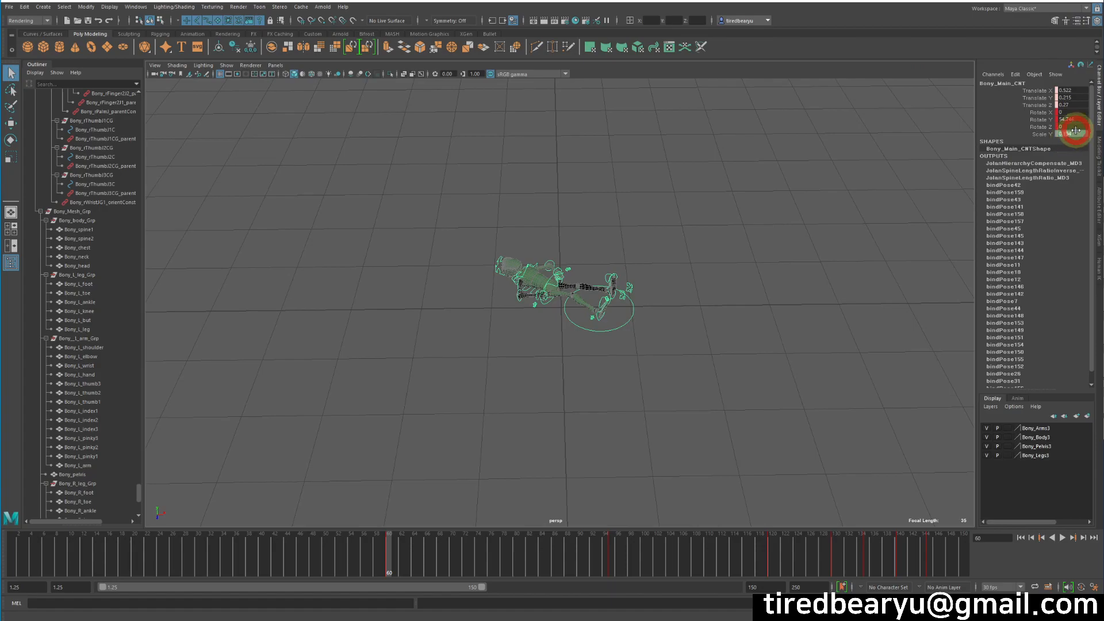
pyautogui.click(1074, 132)
pyautogui.write('1.6')
pyautogui.press('Return')
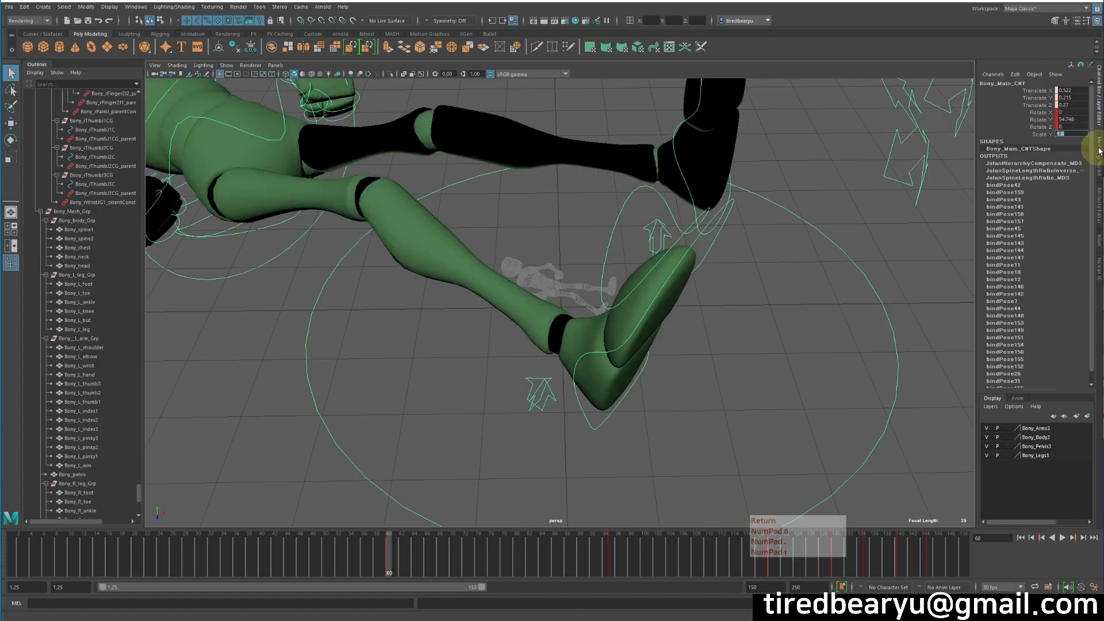
pyautogui.keyDown('alt'); pyautogui.moveTo(739, 279); pyautogui.dragTo(631, 258, button='right'); pyautogui.keyUp('alt')
pyautogui.keyDown('alt'); pyautogui.moveTo(656, 256); pyautogui.dragTo(653, 274); pyautogui.keyUp('alt')
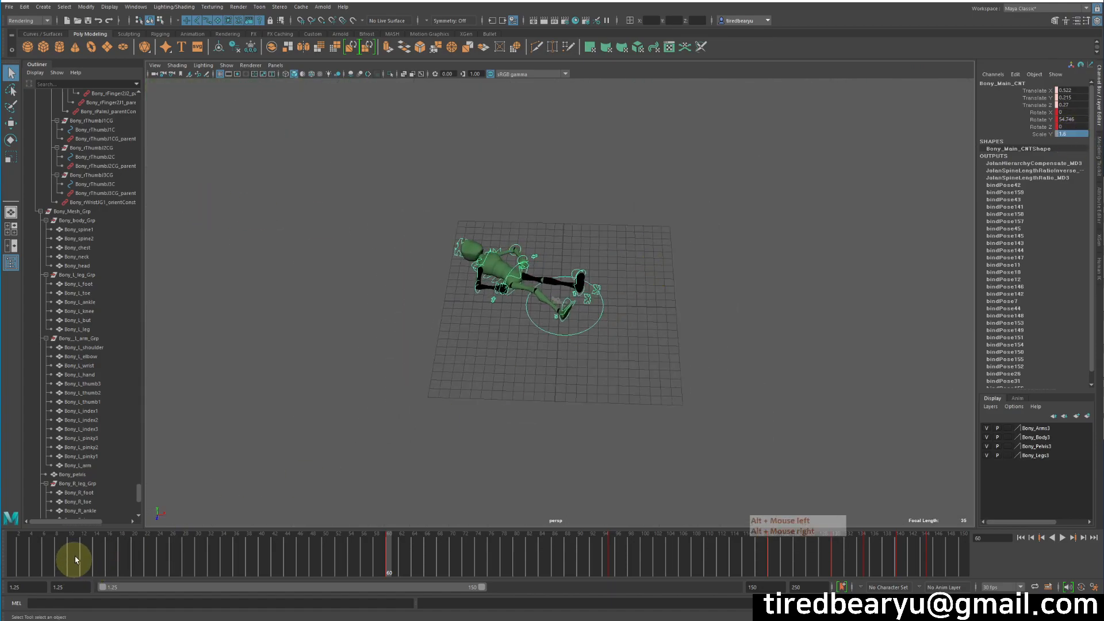
# Move the Time Slider to frame 112, where the character lies beside its reference mesh.
pyautogui.click(92, 553)
pyautogui.click(854, 554)
pyautogui.keyDown('alt'); pyautogui.moveTo(656, 360); pyautogui.dragTo(242, 284, button='middle'); pyautogui.keyUp('alt')
pyautogui.keyDown('alt'); pyautogui.moveTo(547, 284); pyautogui.dragTo(308, 213, button='middle'); pyautogui.keyUp('alt')
pyautogui.keyDown('alt'); pyautogui.moveTo(532, 244); pyautogui.dragTo(339, 236, button='right'); pyautogui.keyUp('alt')
pyautogui.keyDown('alt'); pyautogui.moveTo(330, 240); pyautogui.dragTo(519, 227, button='middle'); pyautogui.keyUp('alt')
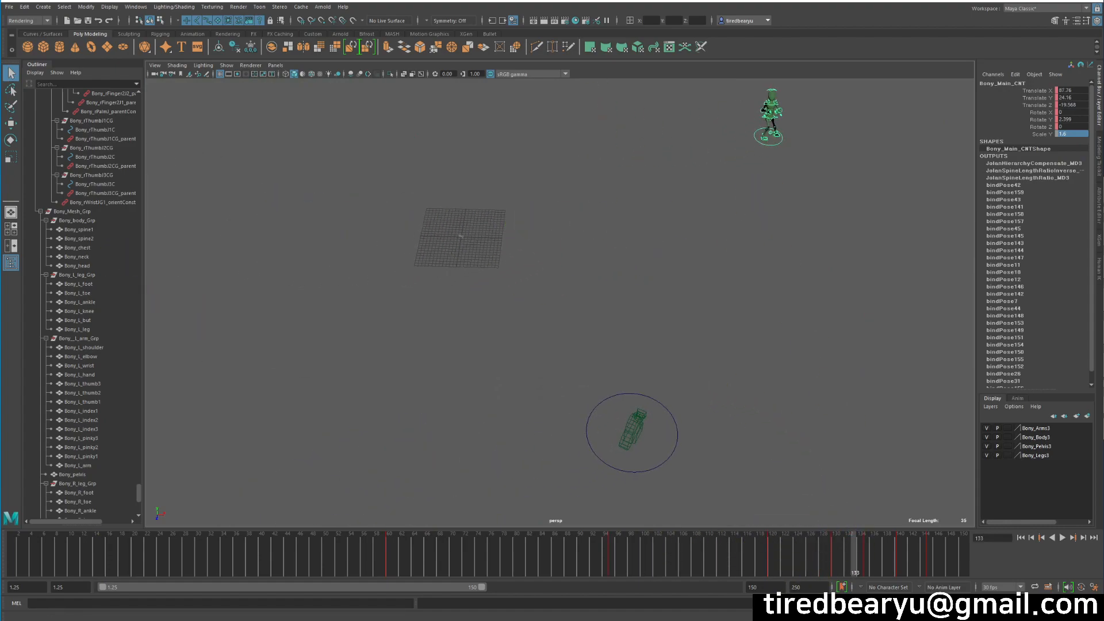
pyautogui.click(708, 548)
pyautogui.moveTo(708, 548); pyautogui.dragTo(721, 549)
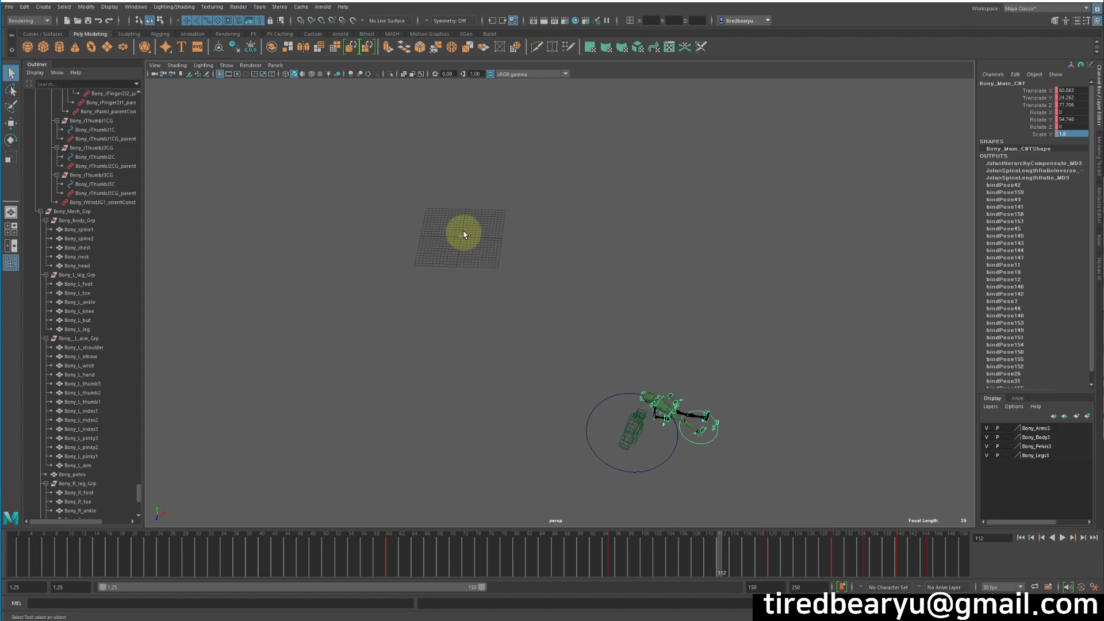
# Orbit and zoom to frame the character and Bony_Mesh_Grp_reference from a low angle.
pyautogui.keyDown('alt'); pyautogui.moveTo(449, 228); pyautogui.dragTo(547, 276); pyautogui.keyUp('alt')
pyautogui.keyDown('alt'); pyautogui.moveTo(547, 276); pyautogui.dragTo(348, 269, button='right'); pyautogui.keyUp('alt')
pyautogui.keyDown('alt'); pyautogui.moveTo(517, 299); pyautogui.dragTo(433, 283, button='middle'); pyautogui.keyUp('alt')
pyautogui.keyDown('alt'); pyautogui.moveTo(434, 284); pyautogui.dragTo(468, 276); pyautogui.keyUp('alt')
pyautogui.keyDown('alt'); pyautogui.moveTo(468, 276); pyautogui.dragTo(696, 328, button='right'); pyautogui.keyUp('alt')
pyautogui.keyDown('alt'); pyautogui.moveTo(707, 328); pyautogui.dragTo(766, 331, button='middle'); pyautogui.keyUp('alt')
pyautogui.keyDown('alt'); pyautogui.moveTo(766, 331); pyautogui.dragTo(670, 313, button='right'); pyautogui.keyUp('alt')
pyautogui.keyDown('alt'); pyautogui.moveTo(670, 312); pyautogui.dragTo(482, 261, button='middle'); pyautogui.keyUp('alt')
pyautogui.keyDown('alt'); pyautogui.moveTo(482, 262); pyautogui.dragTo(494, 265, button='right'); pyautogui.keyUp('alt')
# Add Pref to the Active AOVs in Arnold Render Settings, then render in Arnold RenderView.
pyautogui.click(323, 7)
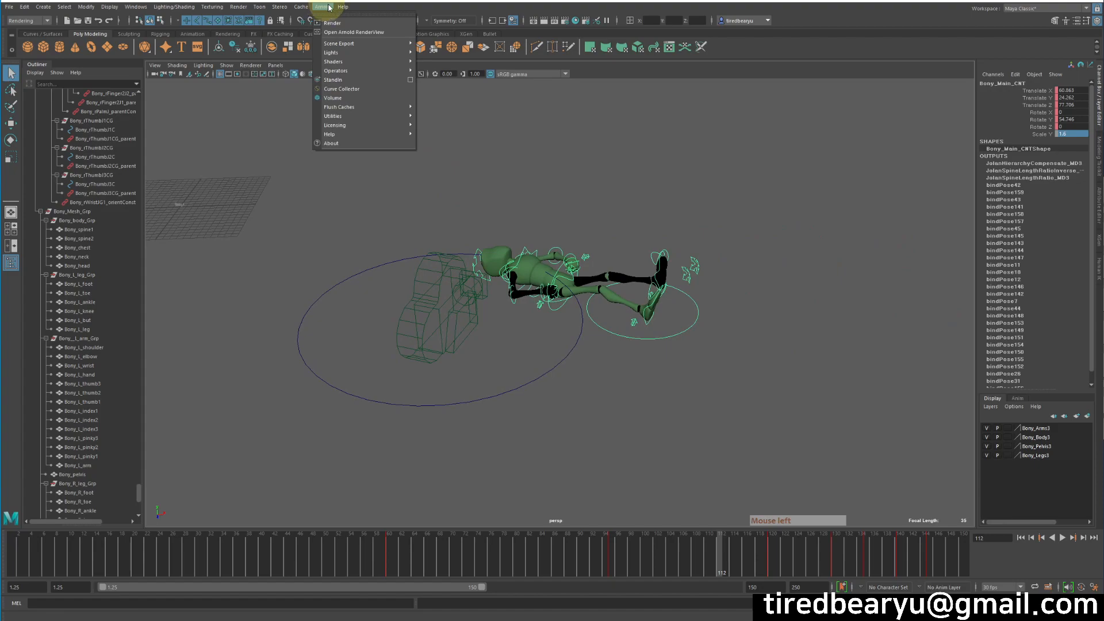
pyautogui.click(564, 23)
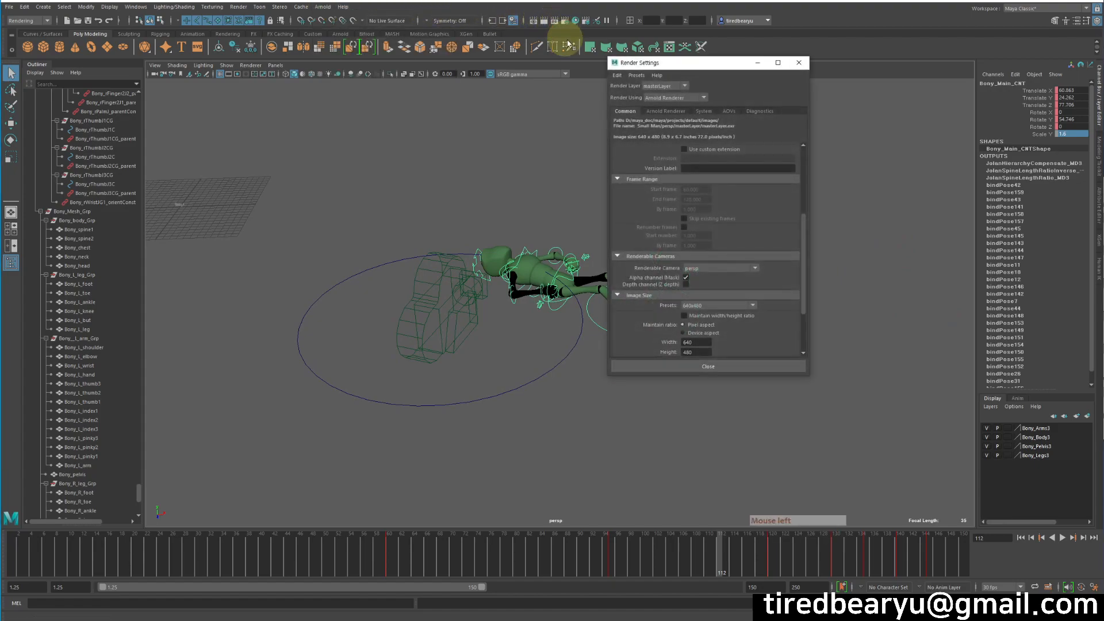
pyautogui.click(666, 112)
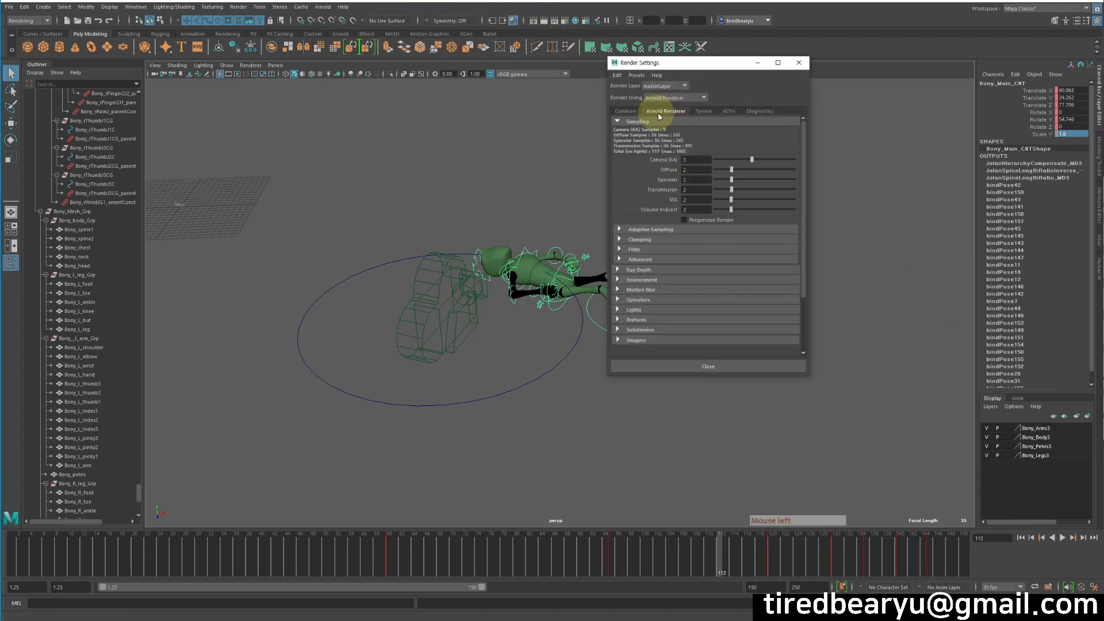
pyautogui.click(728, 111)
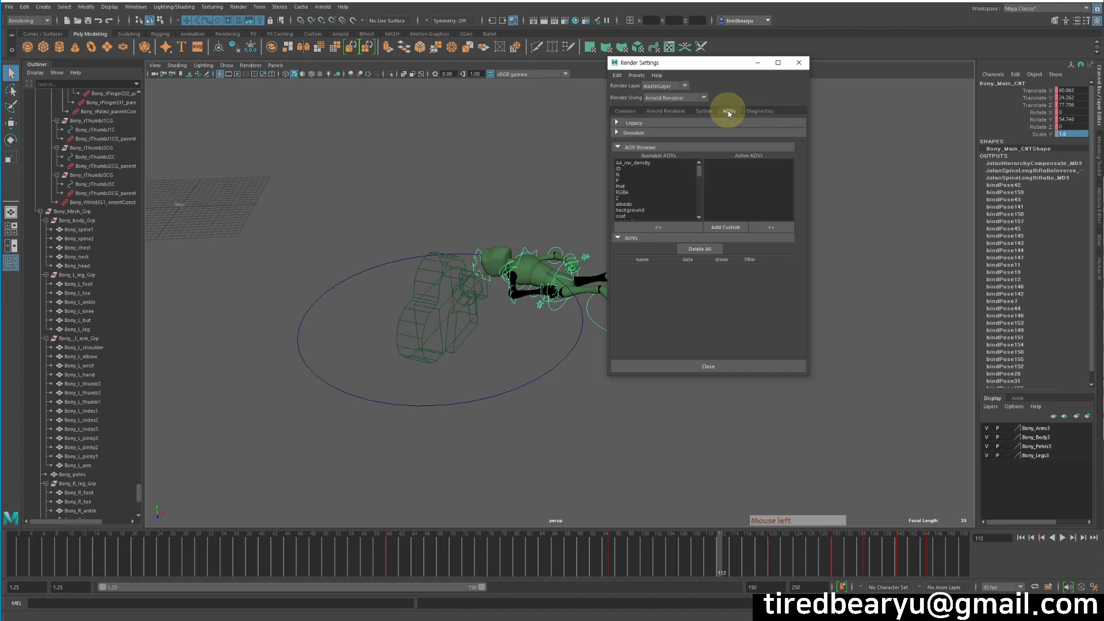
pyautogui.click(621, 186)
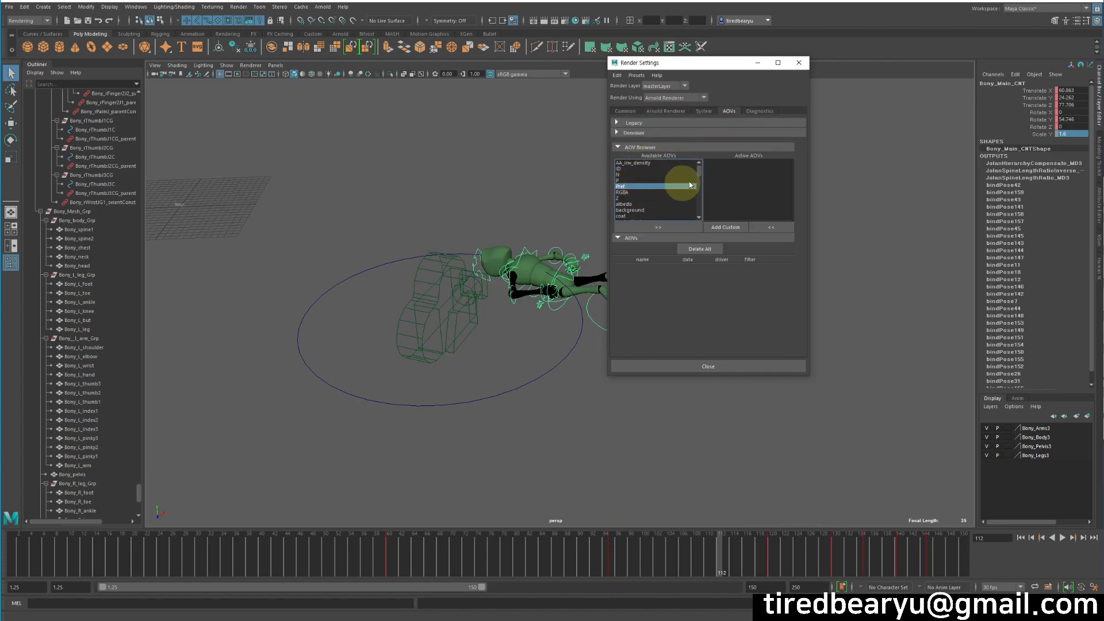
pyautogui.click(658, 226)
pyautogui.click(798, 63)
pyautogui.click(323, 6)
pyautogui.click(334, 23)
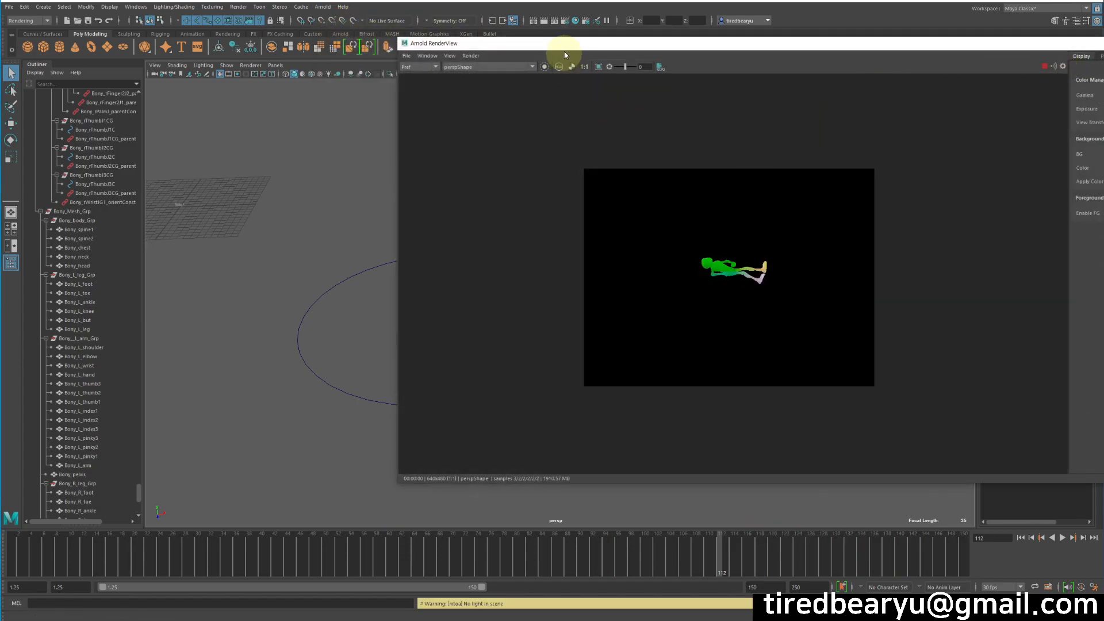
# Render frame 135 with RenderView beside the viewport, tumbling the persp camera to refresh Pref colours.
pyautogui.moveTo(566, 41); pyautogui.dragTo(472, 41)
pyautogui.scroll(3, 642, 273)
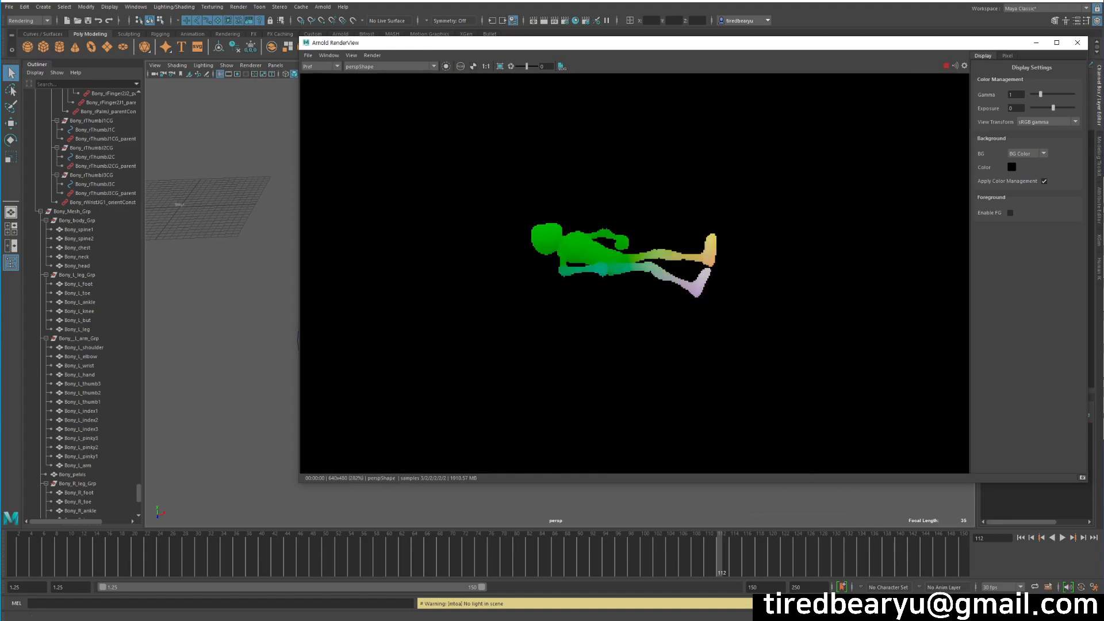
pyautogui.click(866, 550)
pyautogui.scroll(-1, 719, 247)
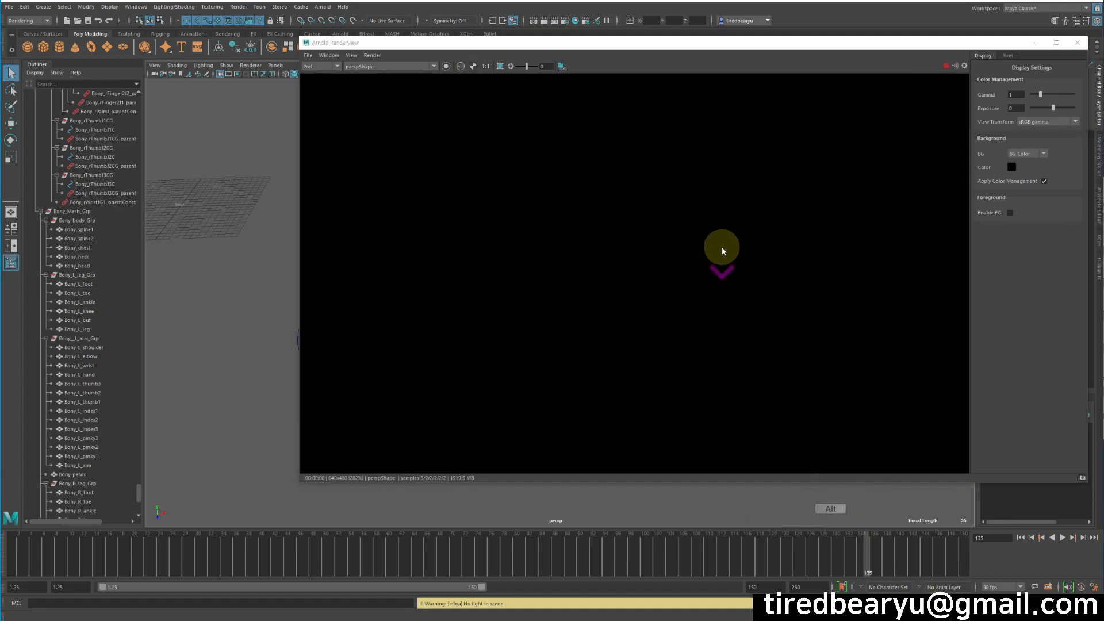
pyautogui.moveTo(651, 45); pyautogui.dragTo(966, 48)
pyautogui.keyDown('alt'); pyautogui.moveTo(518, 247); pyautogui.dragTo(318, 310, button='middle'); pyautogui.keyUp('alt')
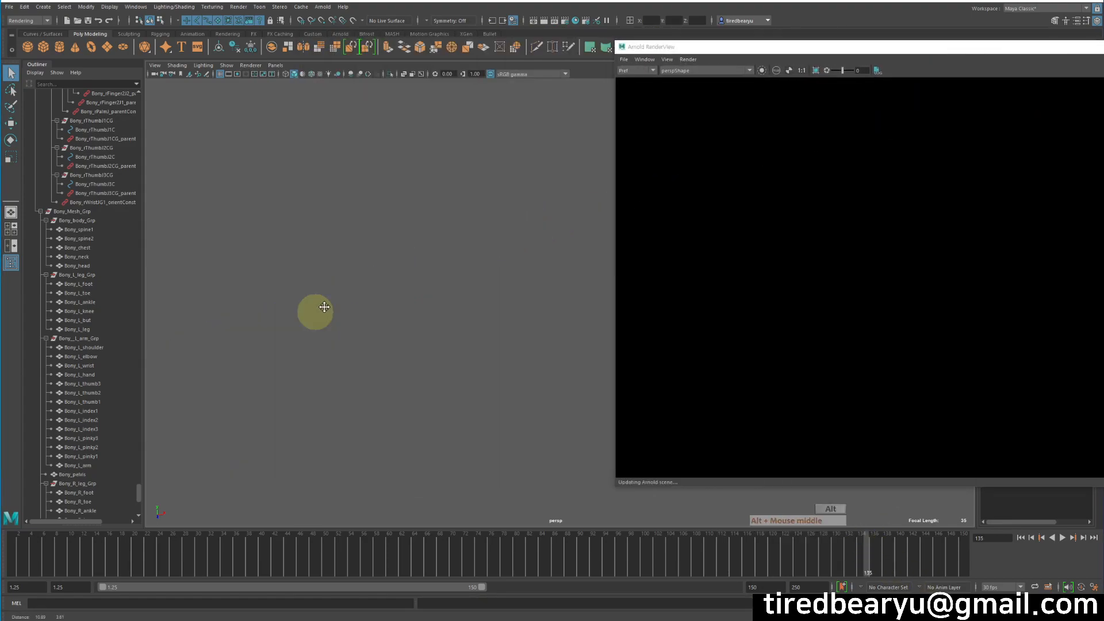
pyautogui.keyDown('alt'); pyautogui.moveTo(318, 310); pyautogui.dragTo(388, 252); pyautogui.keyUp('alt')
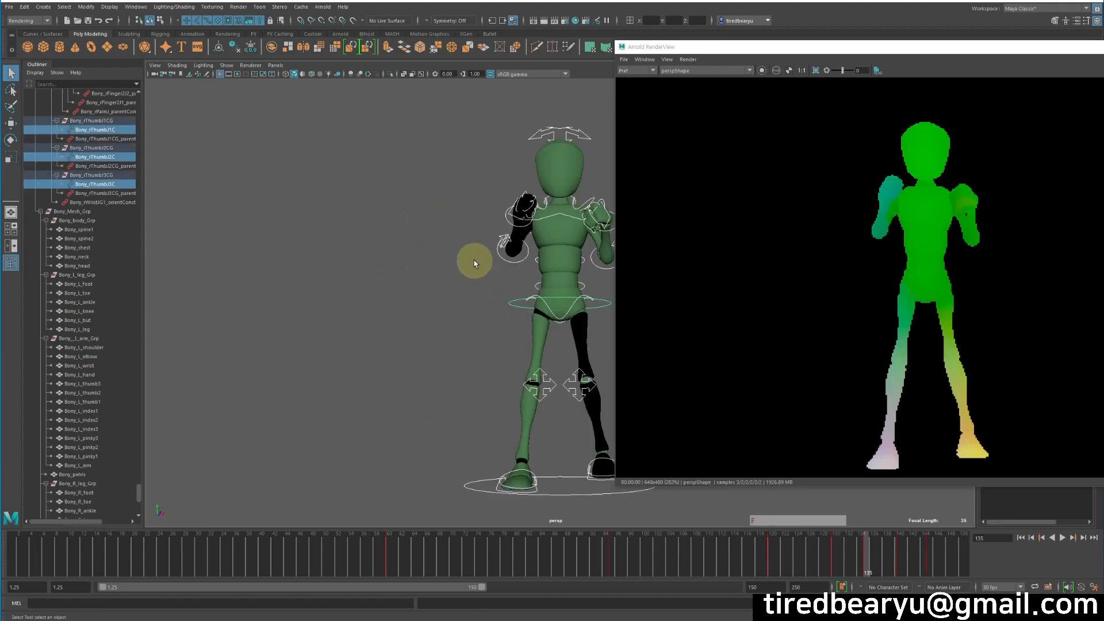
pyautogui.keyDown('alt'); pyautogui.moveTo(513, 246); pyautogui.dragTo(771, 257); pyautogui.keyUp('alt')
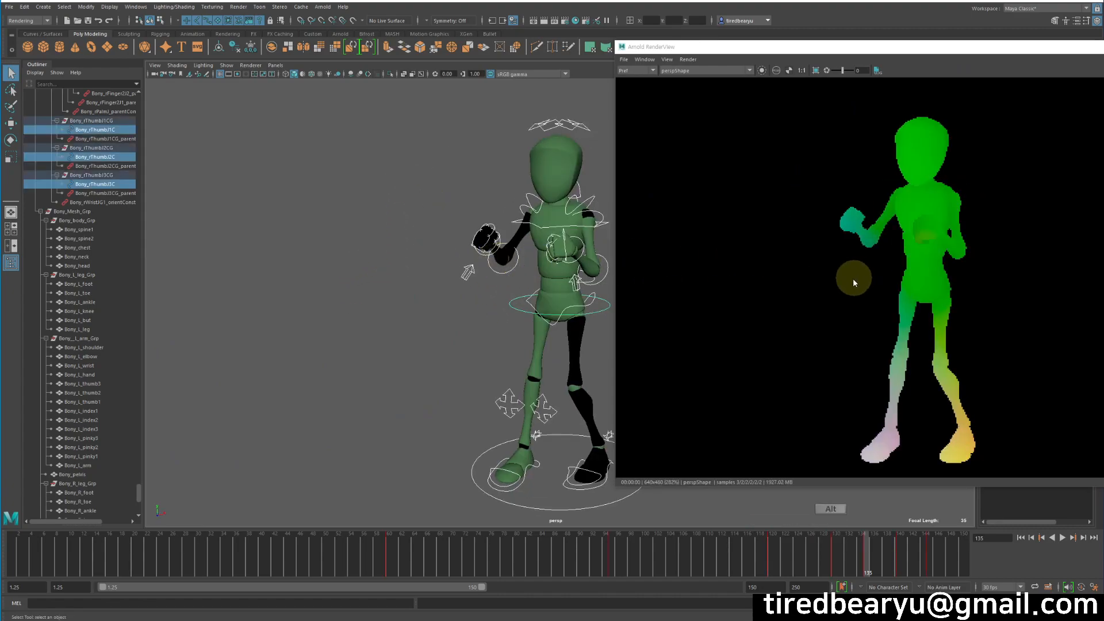
pyautogui.moveTo(809, 49); pyautogui.dragTo(508, 43)
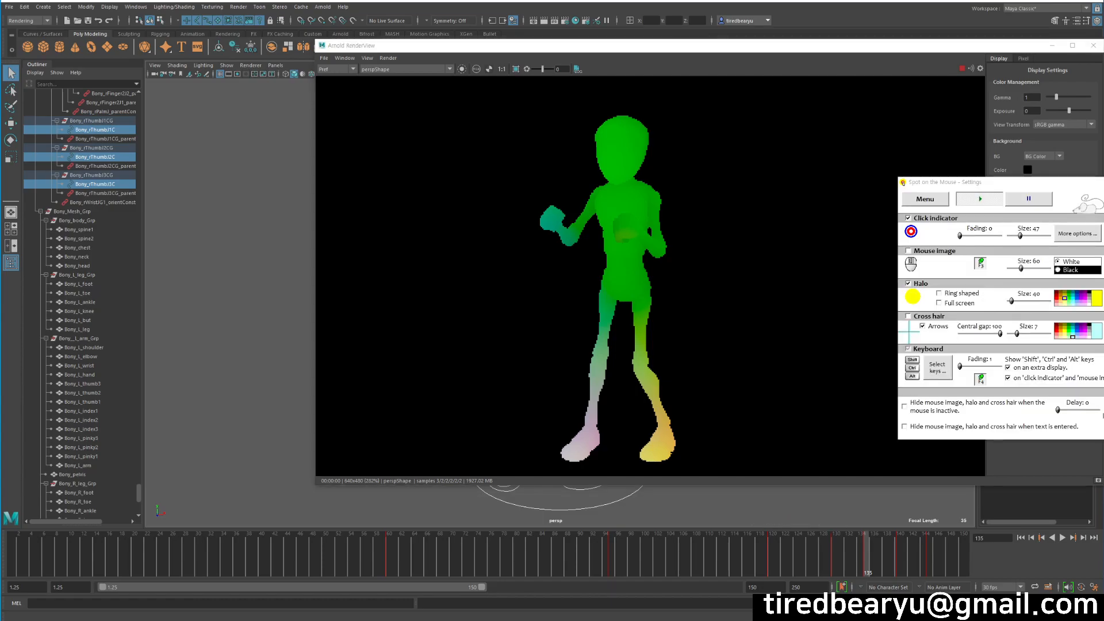
pyautogui.click(862, 0)
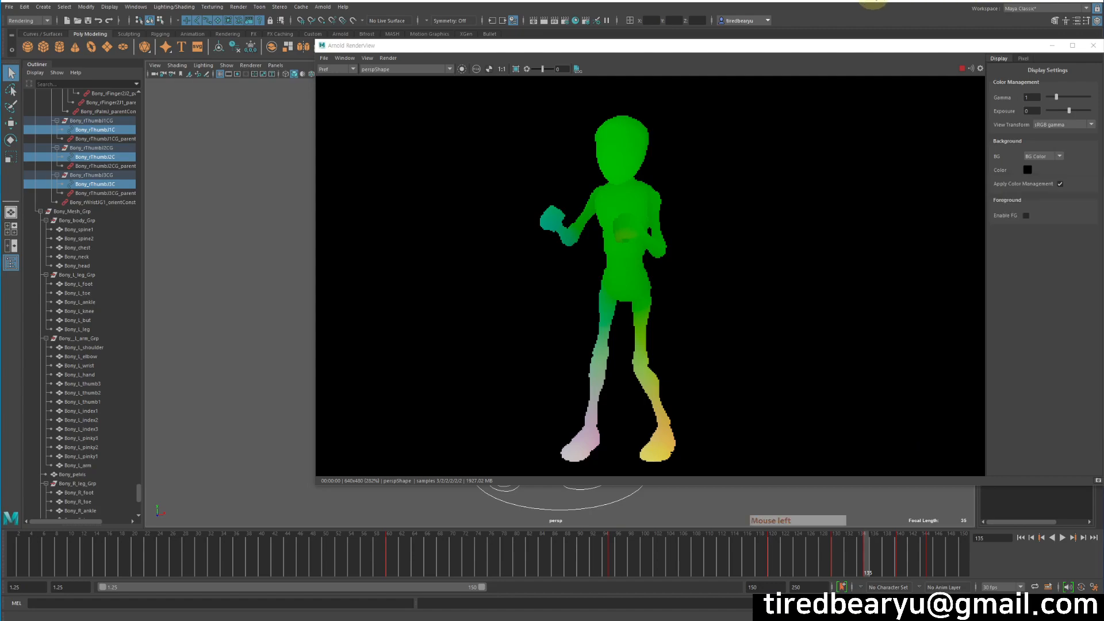